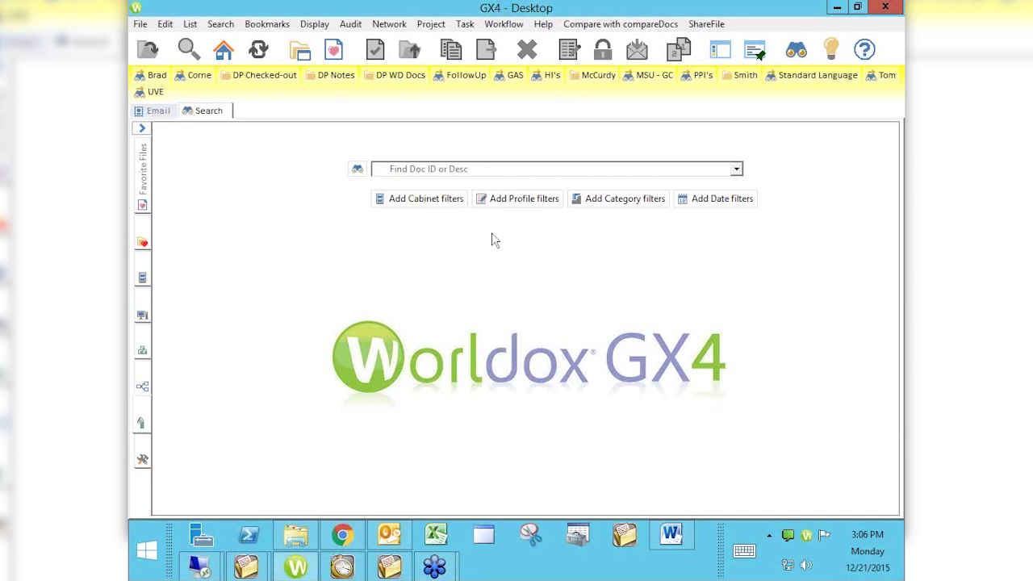
- List all favorite files in Worldox and bring its window back in front of the other open programs
{"action": "left_click", "coordinate": [335, 53]}
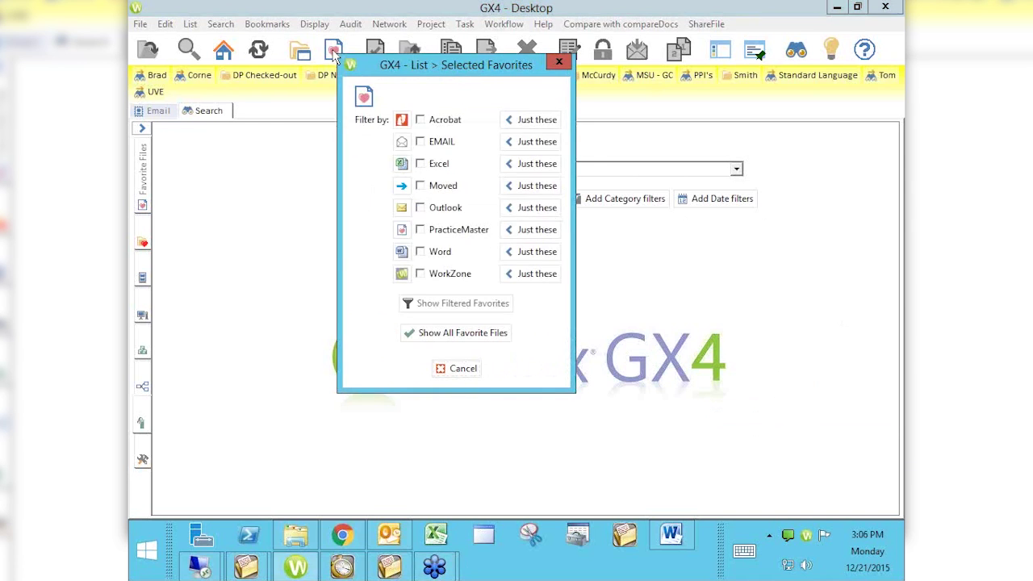
{"action": "left_click", "coordinate": [440, 332]}
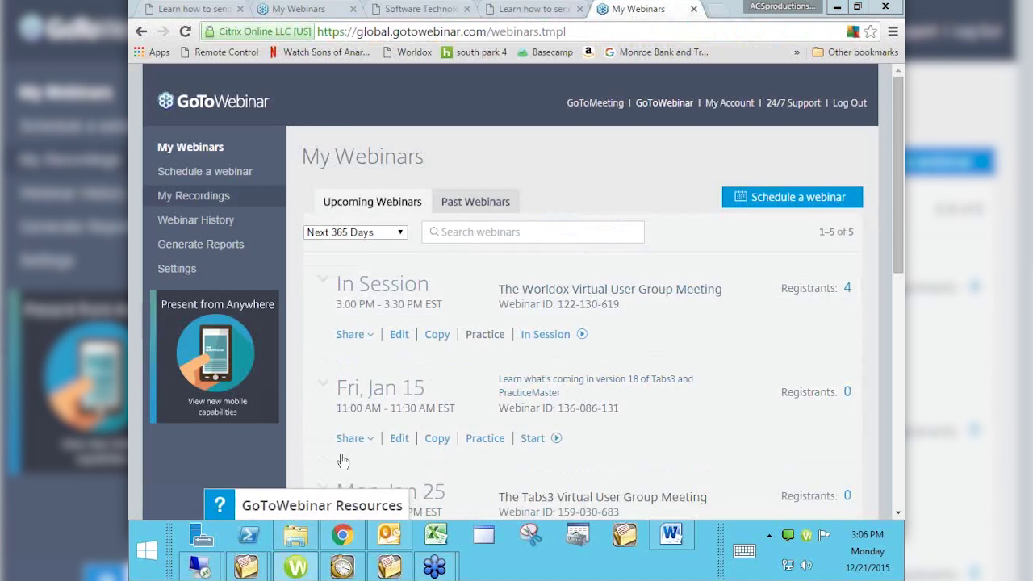
{"action": "left_click", "coordinate": [842, 8]}
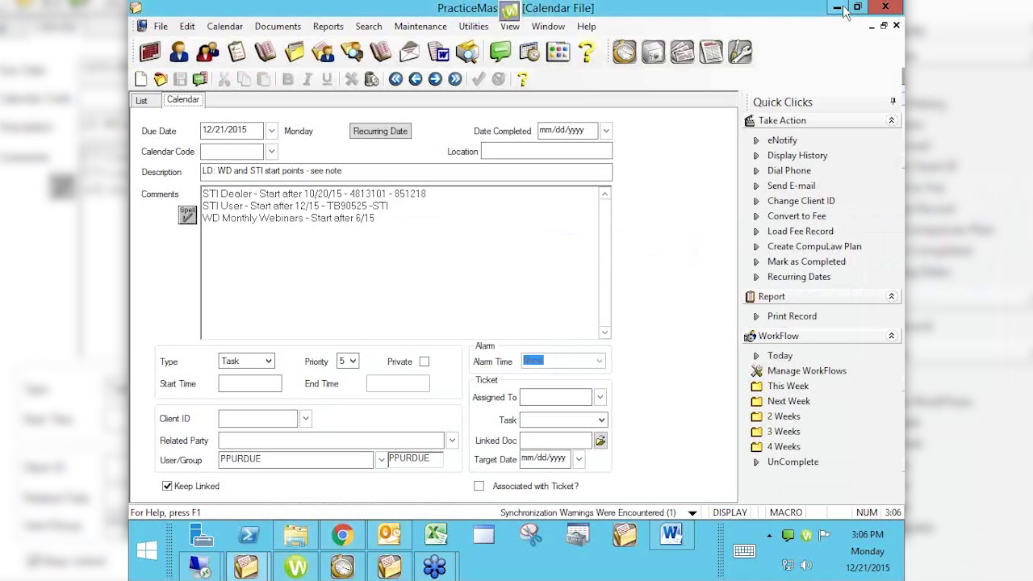
{"action": "left_click", "coordinate": [843, 8]}
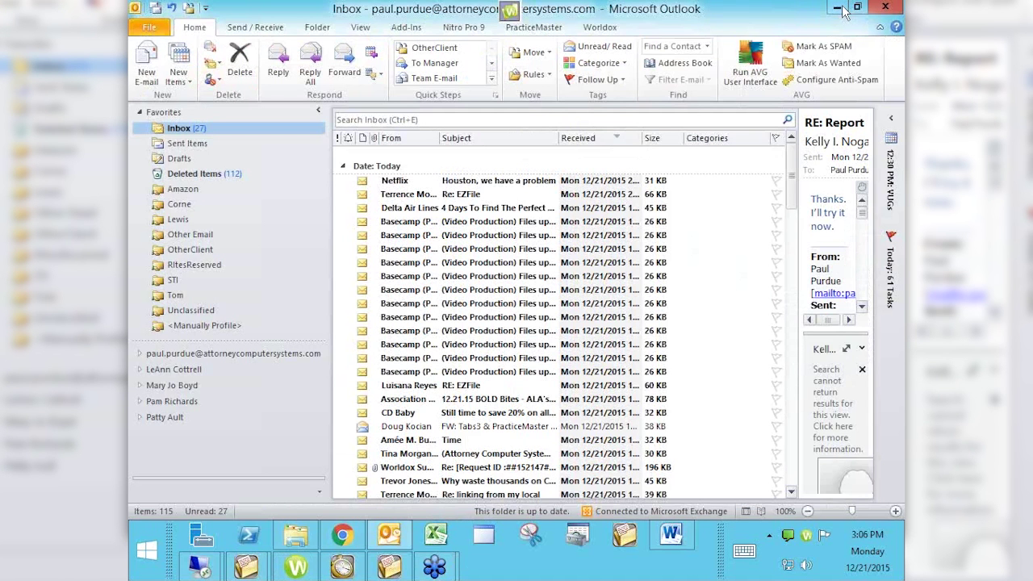
{"action": "left_click", "coordinate": [839, 10]}
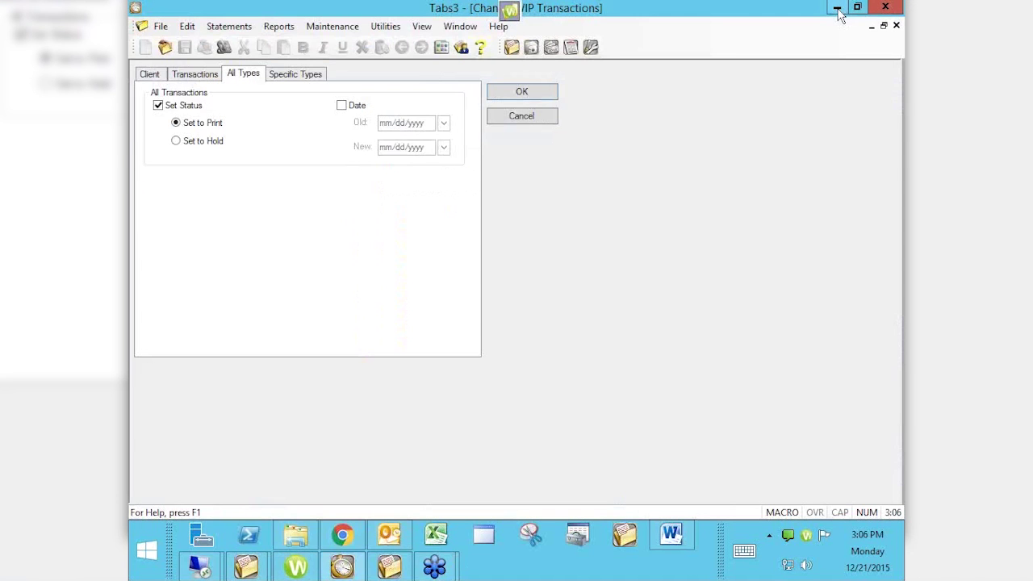
{"action": "mouse_move", "coordinate": [296, 567]}
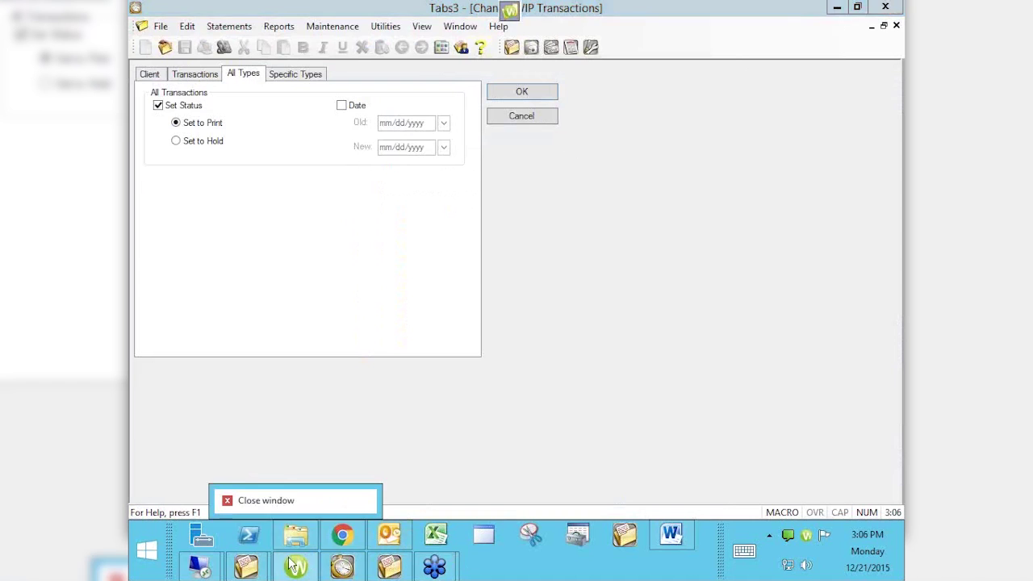
{"action": "mouse_move", "coordinate": [326, 443]}
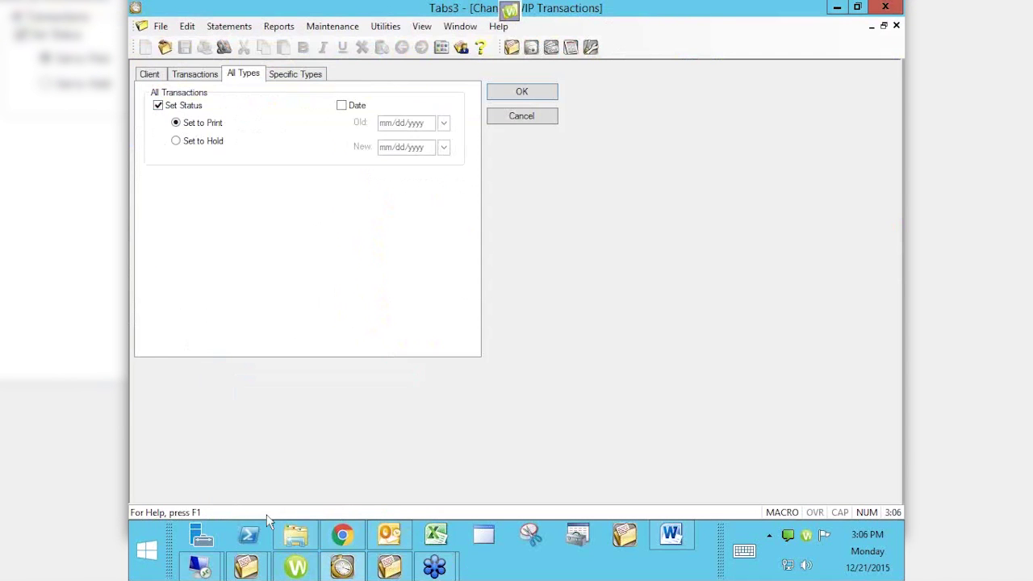
{"action": "left_click", "coordinate": [297, 568]}
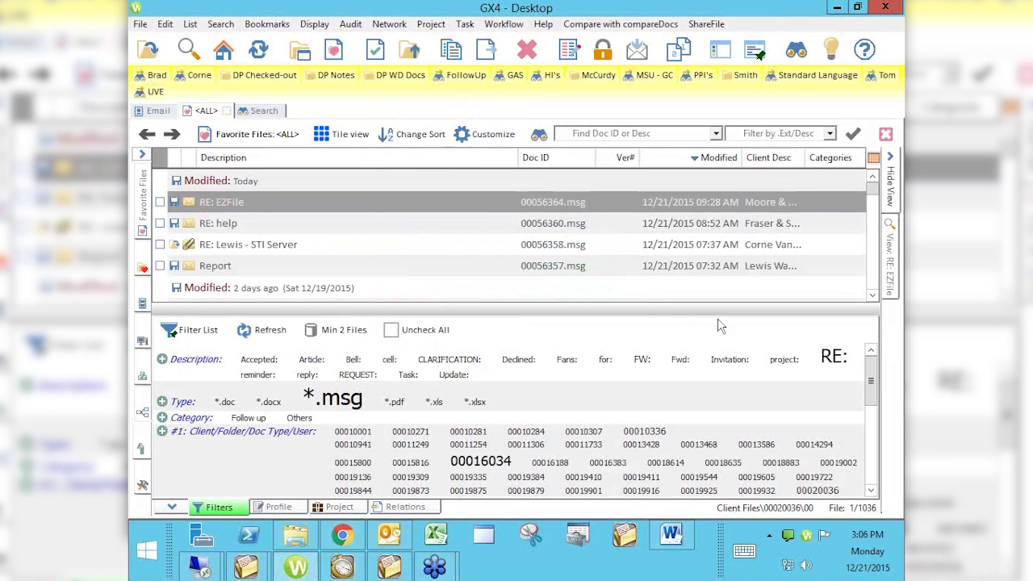
- Find the Word document "test" in the favorite files list and select it
{"action": "left_click", "coordinate": [874, 269]}
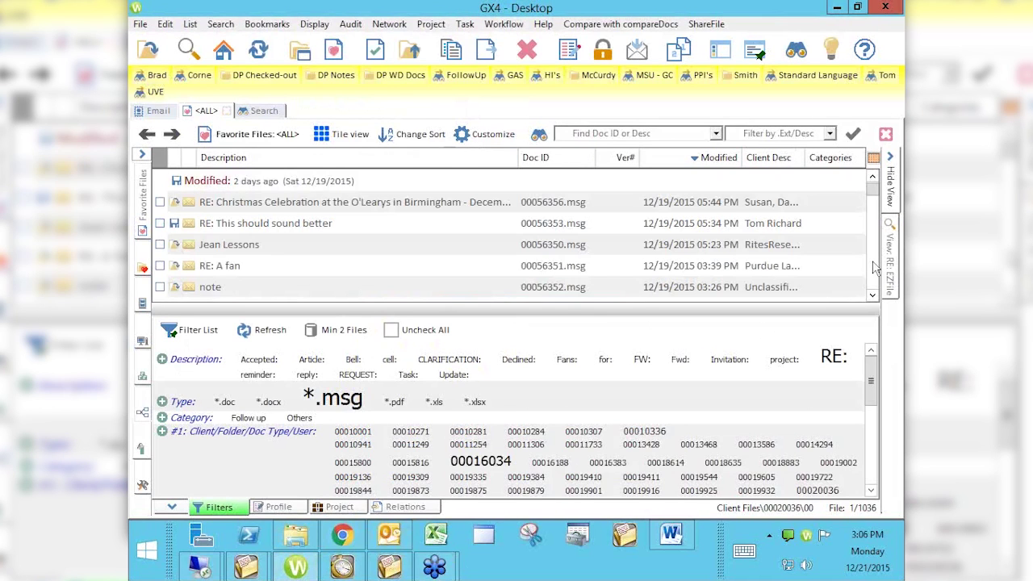
{"action": "left_click", "coordinate": [875, 268]}
{"action": "left_click", "coordinate": [875, 269]}
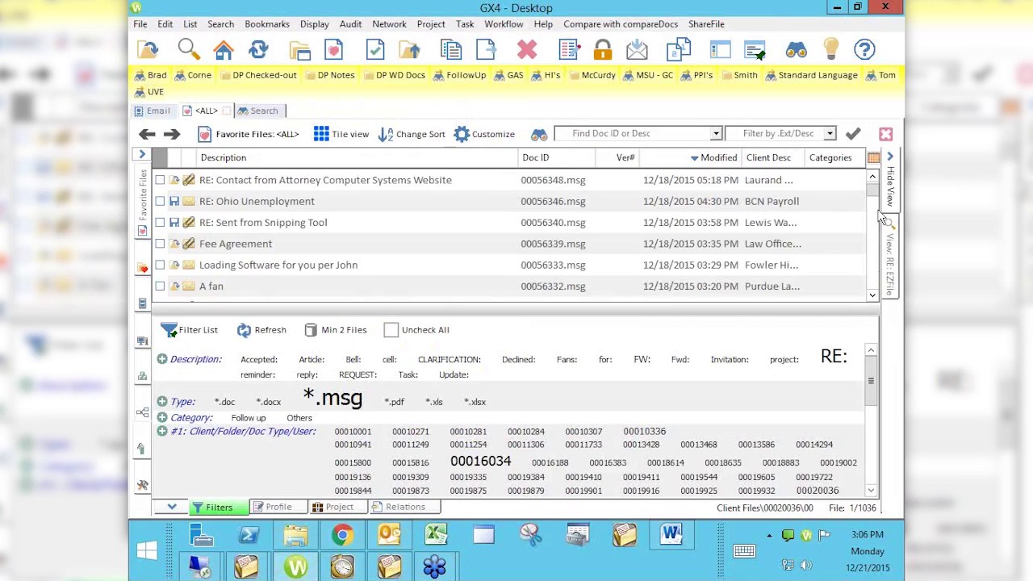
{"action": "left_click", "coordinate": [877, 225]}
{"action": "left_click", "coordinate": [878, 225]}
{"action": "left_click", "coordinate": [878, 278]}
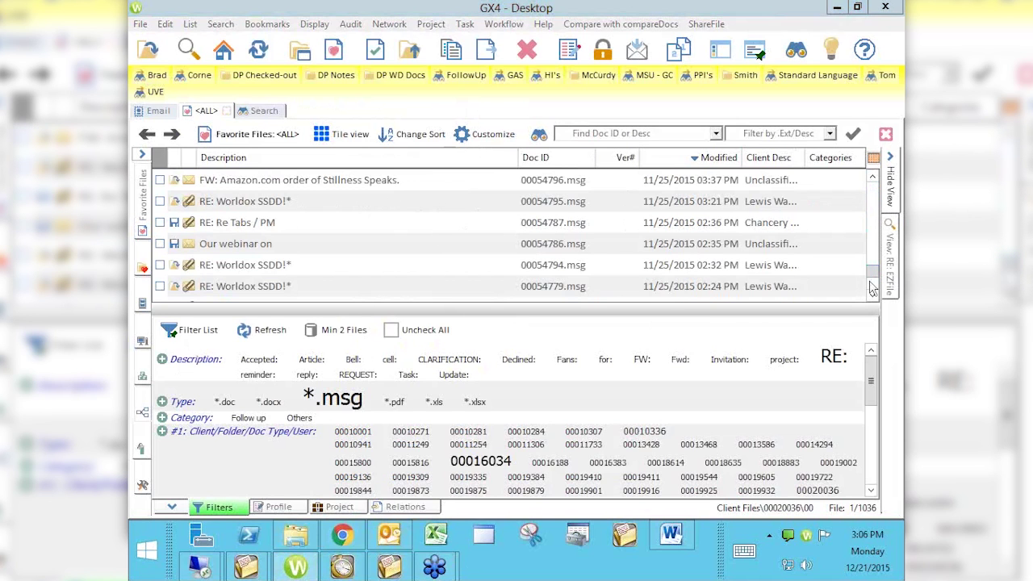
{"action": "left_click", "coordinate": [872, 291]}
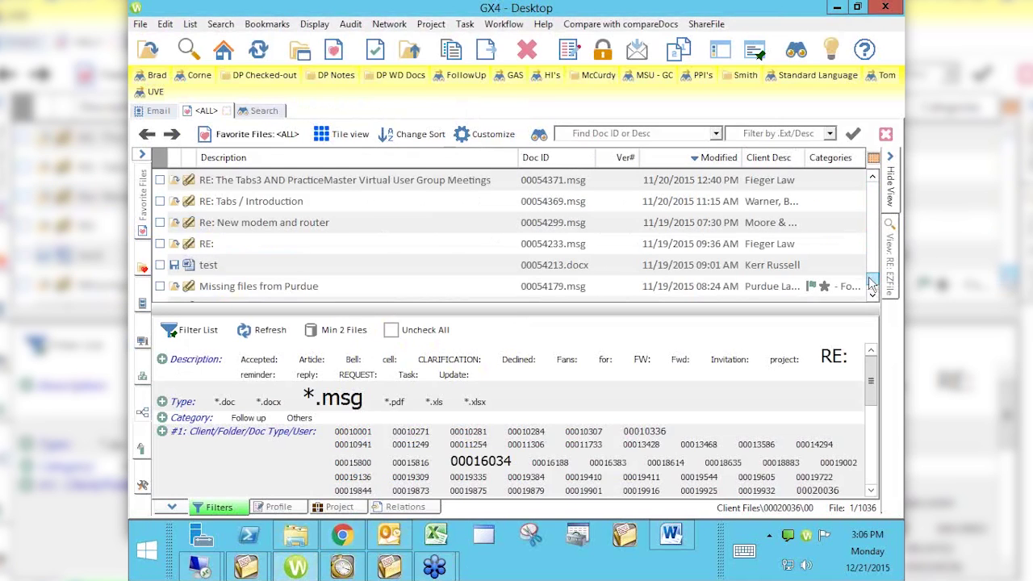
{"action": "left_click", "coordinate": [209, 267]}
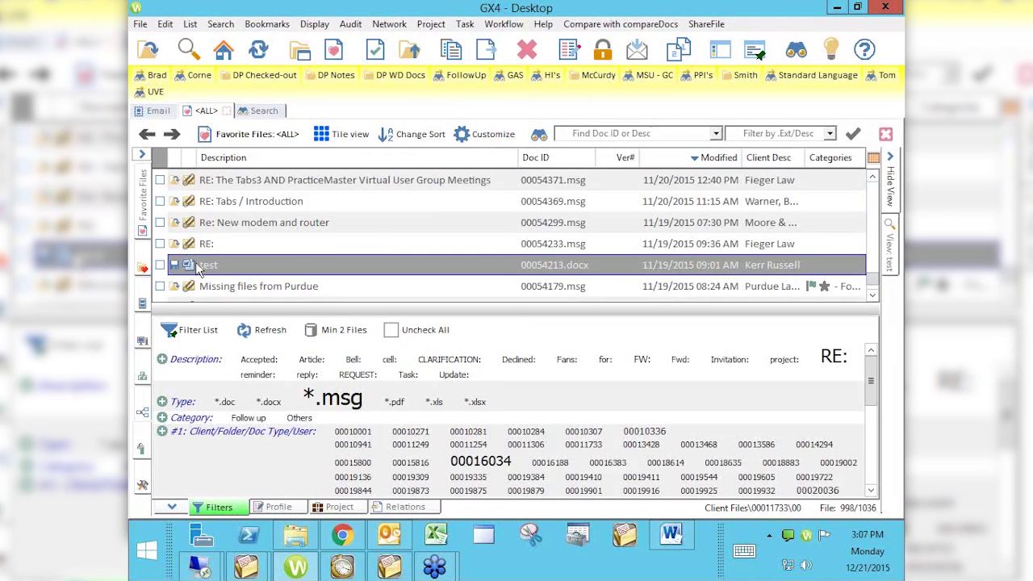
{"action": "left_click", "coordinate": [207, 263]}
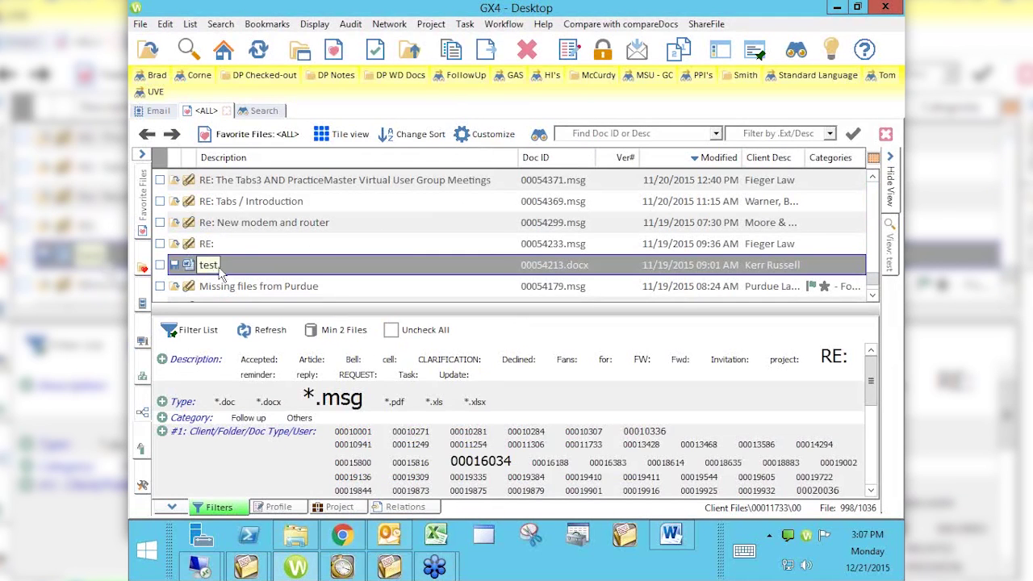
{"action": "key", "text": "Escape"}
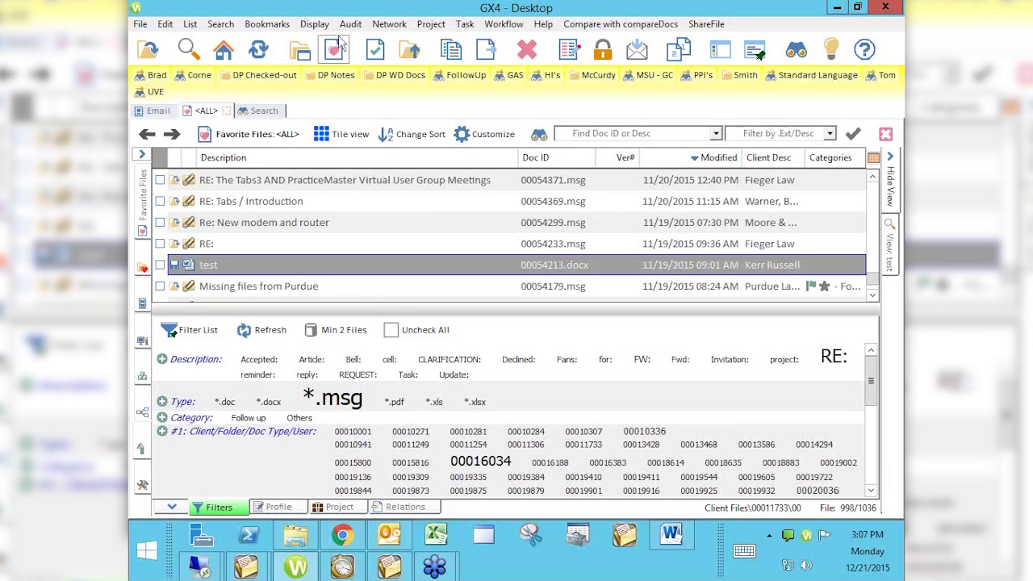
- View the file audit of the selected "test" document, move the audit window aside, and close it
{"action": "left_click", "coordinate": [350, 25]}
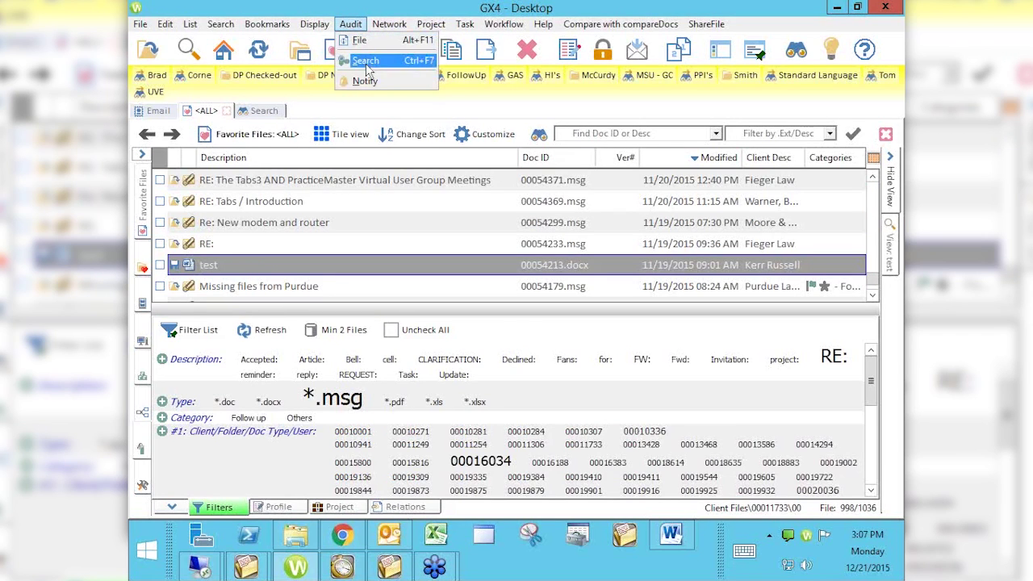
{"action": "left_click", "coordinate": [360, 42]}
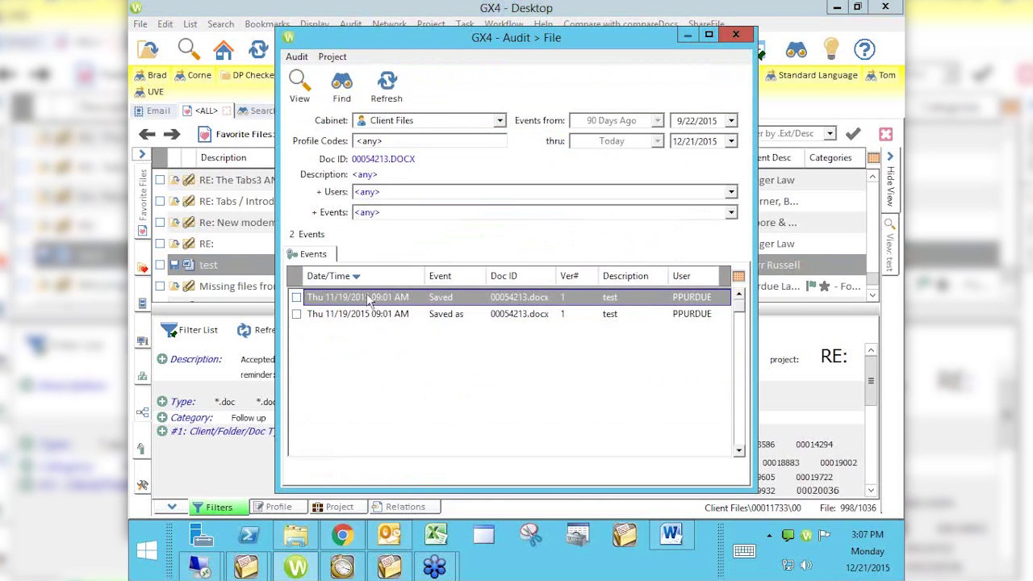
{"action": "left_click_drag", "start_coordinate": [433, 38], "coordinate": [525, 48]}
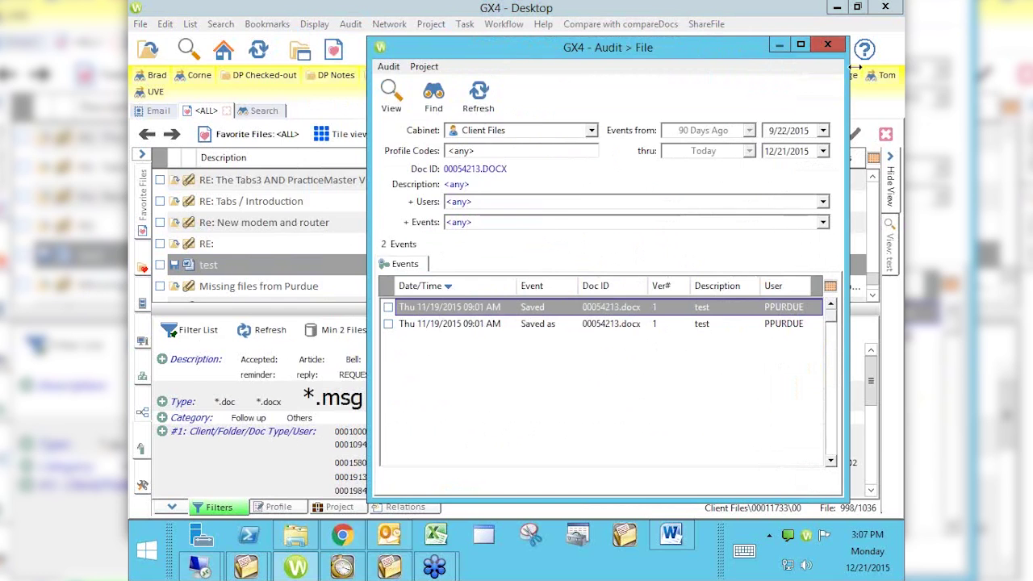
{"action": "left_click", "coordinate": [828, 44]}
- View the file audit of the "RE:" email just above "test", then close the audit and the favorites list
{"action": "left_click", "coordinate": [223, 244]}
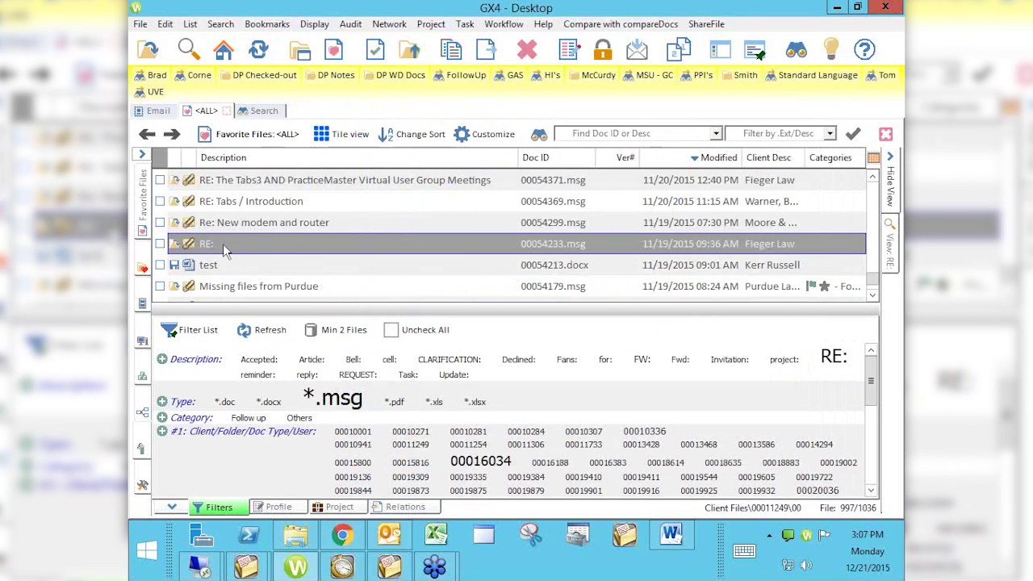
{"action": "left_click", "coordinate": [350, 25]}
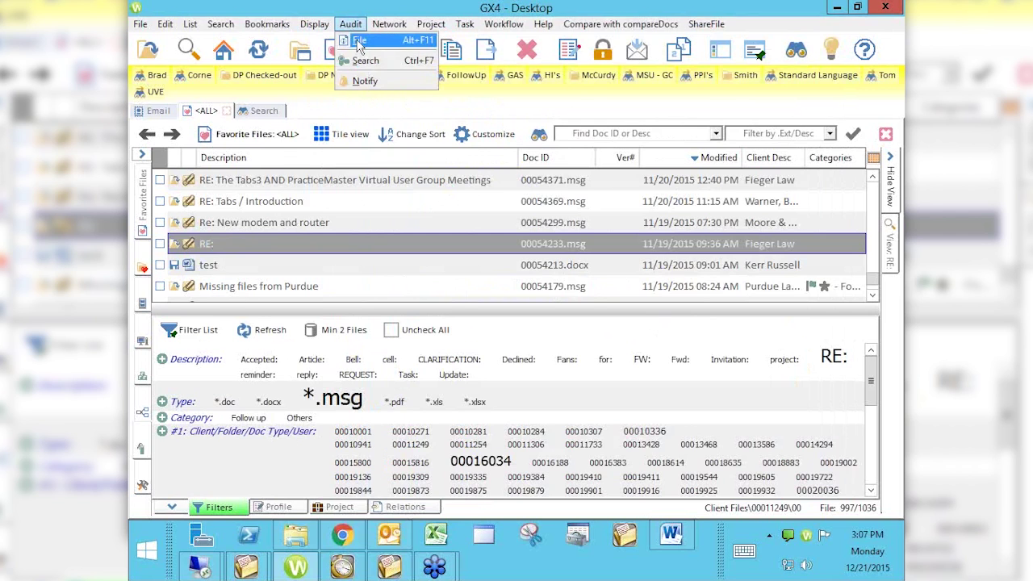
{"action": "left_click", "coordinate": [359, 42]}
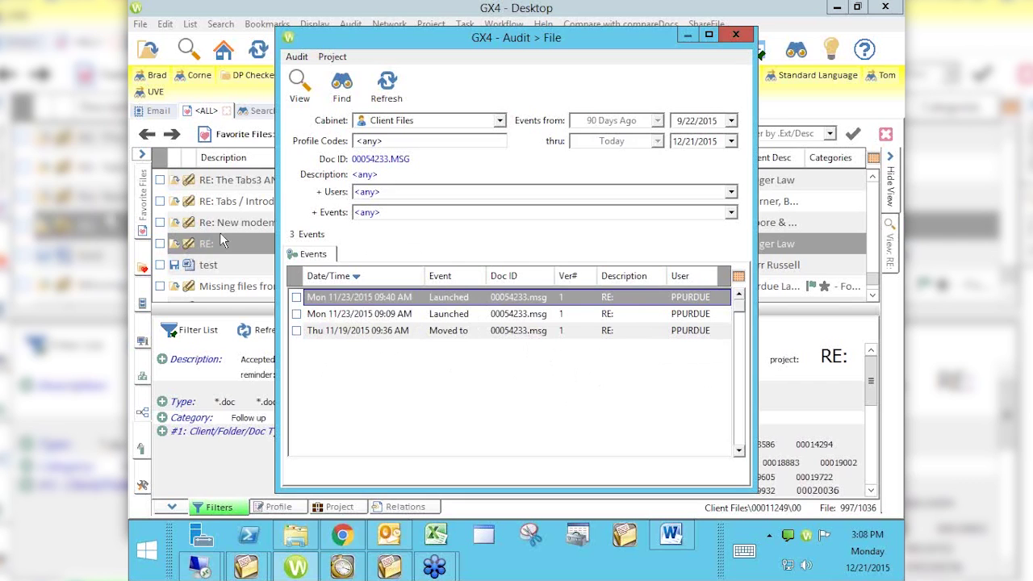
{"action": "left_click", "coordinate": [735, 35]}
{"action": "left_click", "coordinate": [885, 133]}
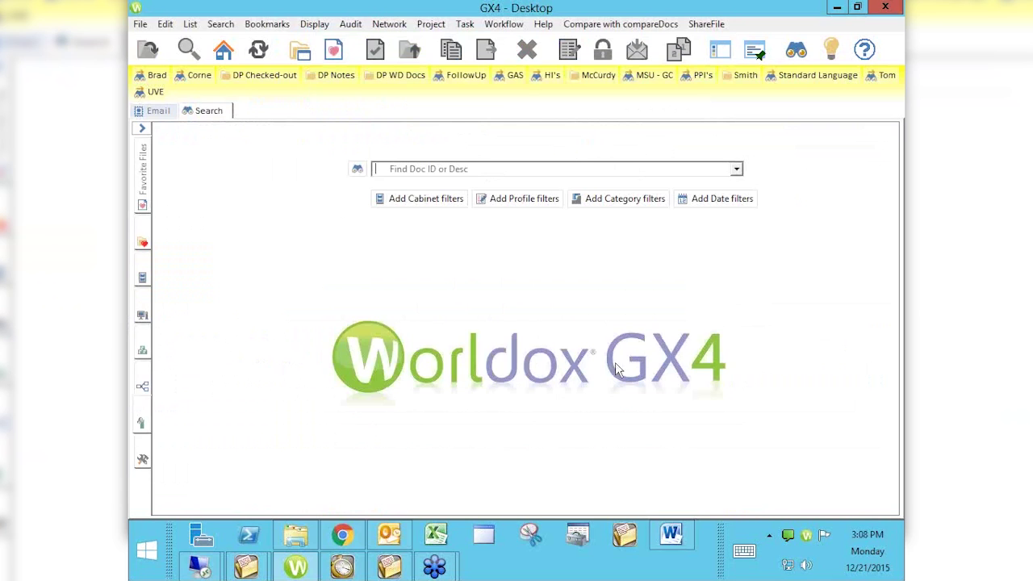
- Start an audit search with events from Today in the Client Files cabinet
{"action": "left_click", "coordinate": [355, 28]}
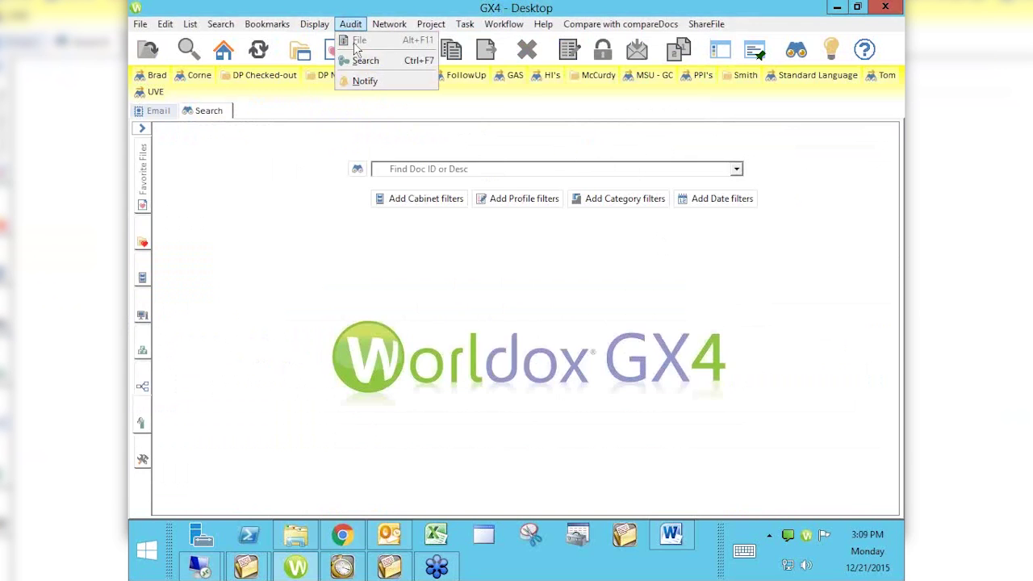
{"action": "left_click", "coordinate": [366, 61]}
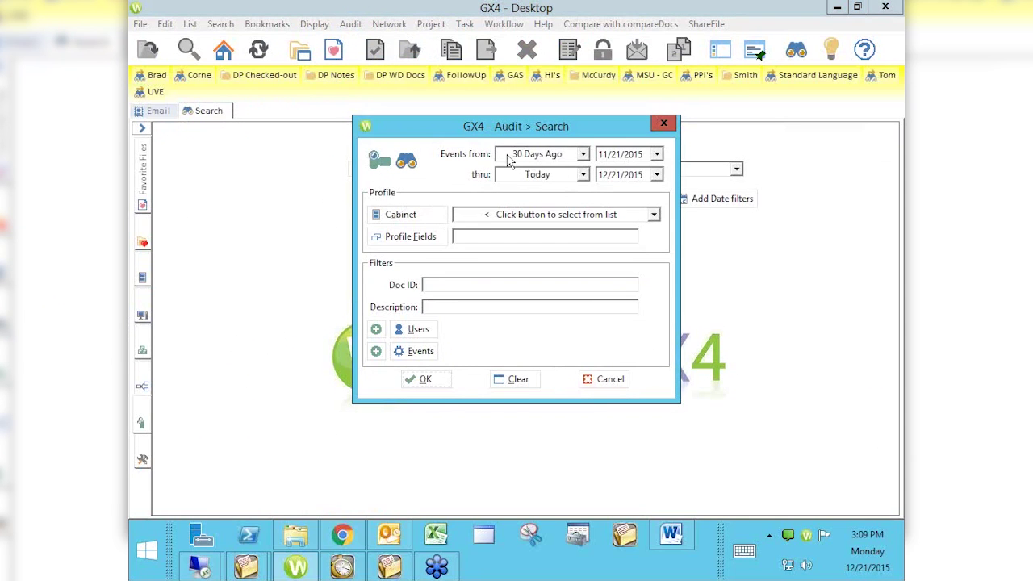
{"action": "left_click", "coordinate": [582, 155]}
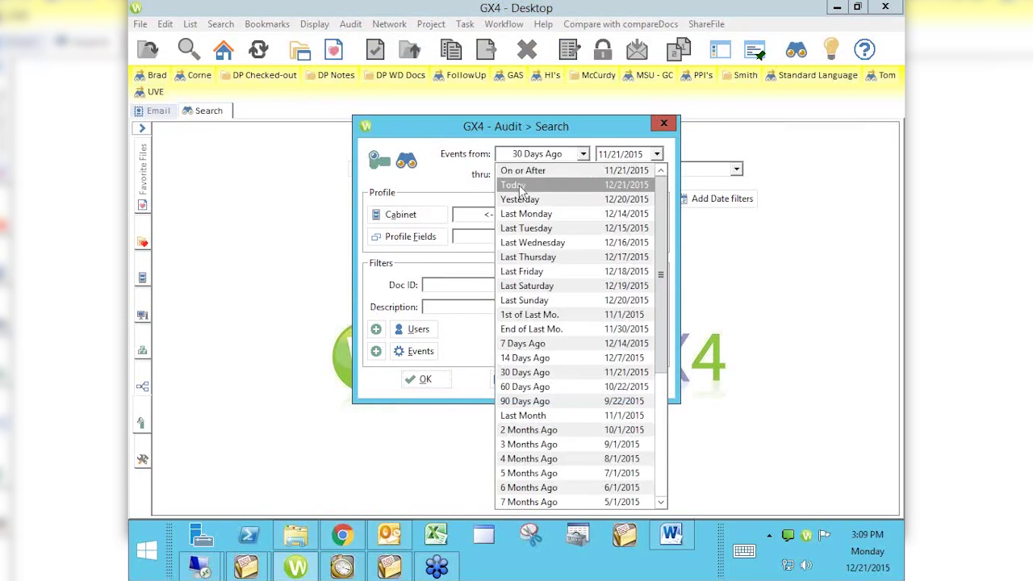
{"action": "left_click", "coordinate": [519, 185]}
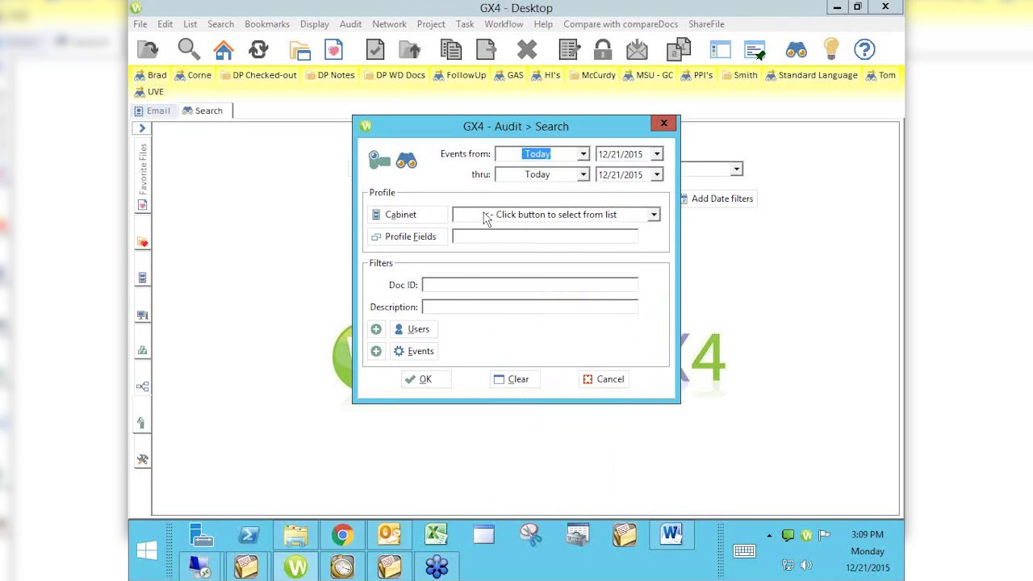
{"action": "left_click", "coordinate": [656, 215]}
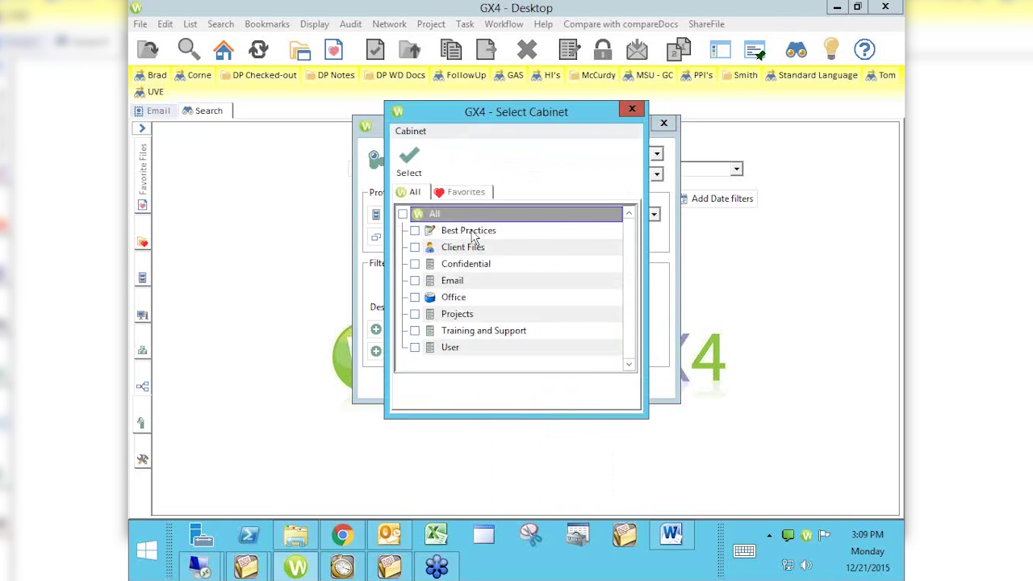
{"action": "left_click", "coordinate": [430, 249]}
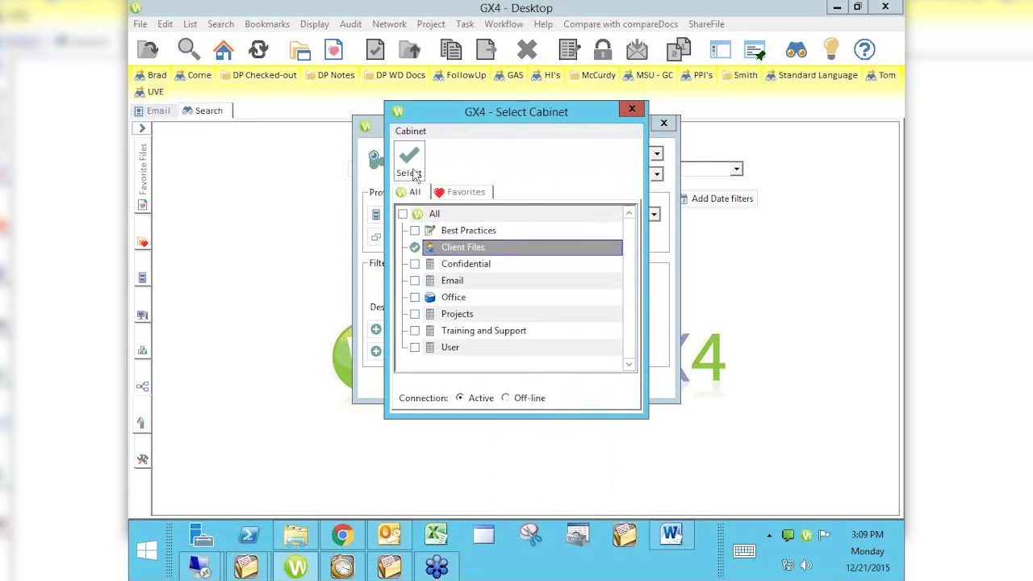
{"action": "left_click", "coordinate": [409, 165]}
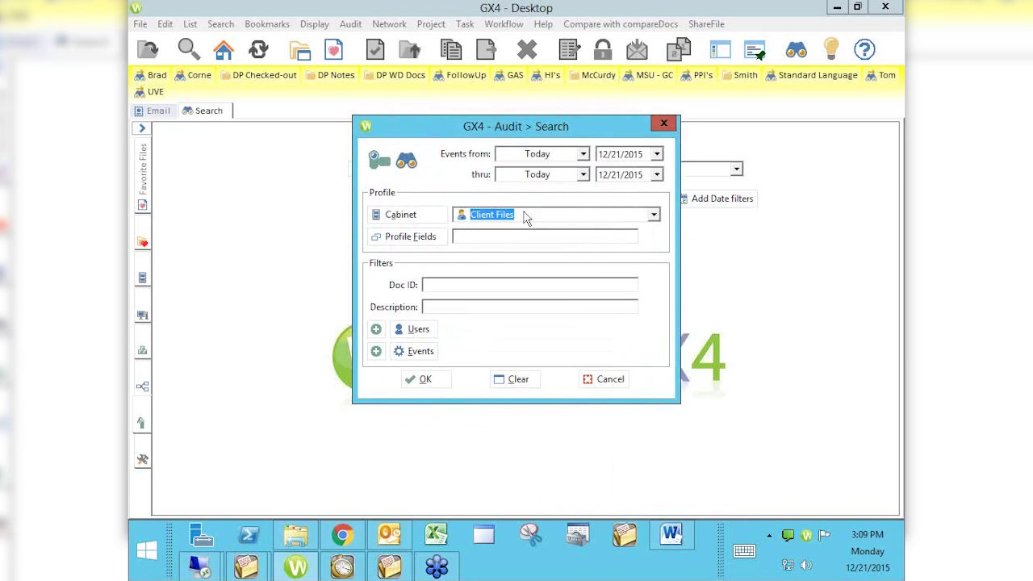
{"action": "left_click", "coordinate": [433, 307]}
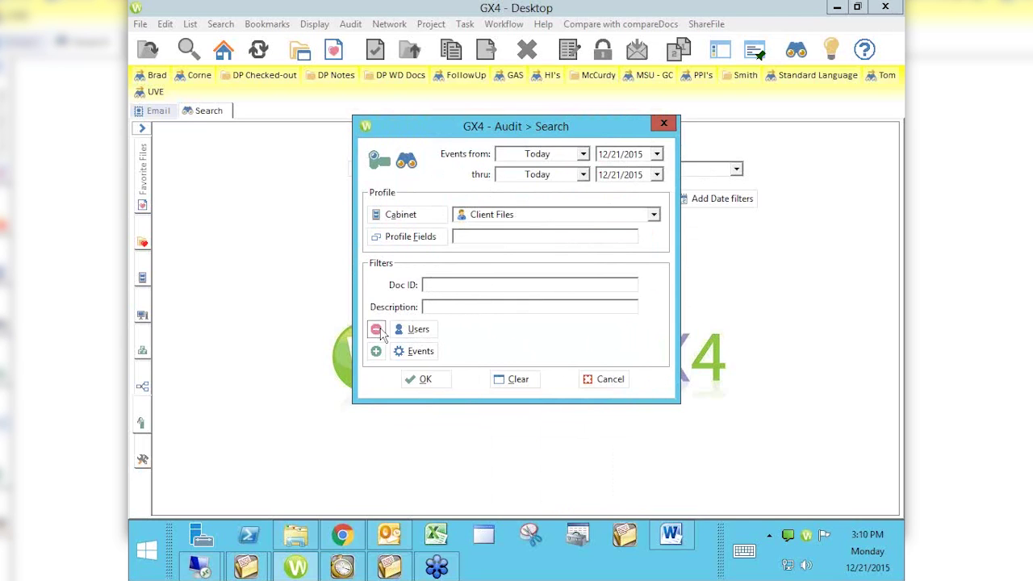
{"action": "left_click", "coordinate": [418, 330]}
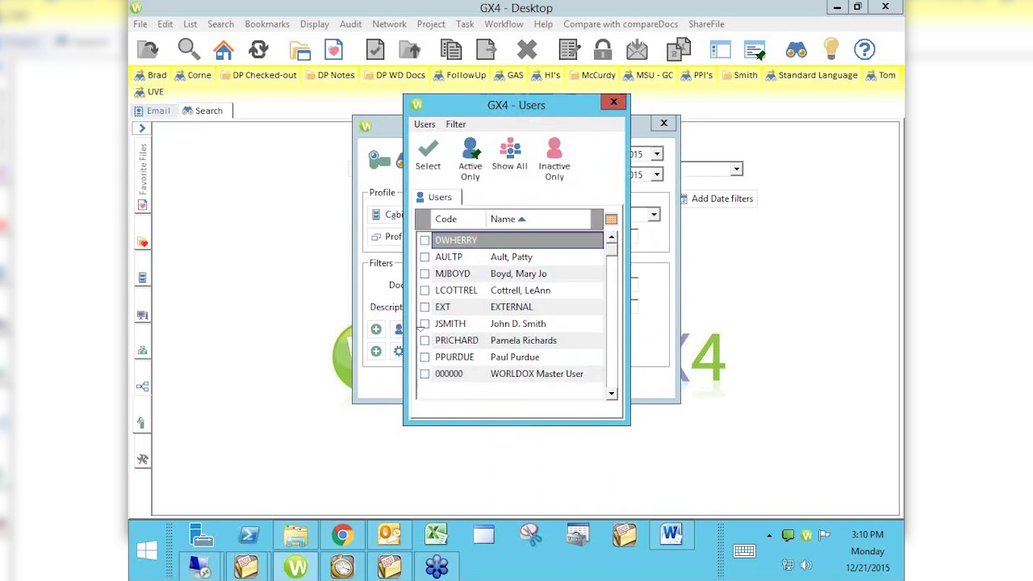
{"action": "left_click", "coordinate": [614, 101]}
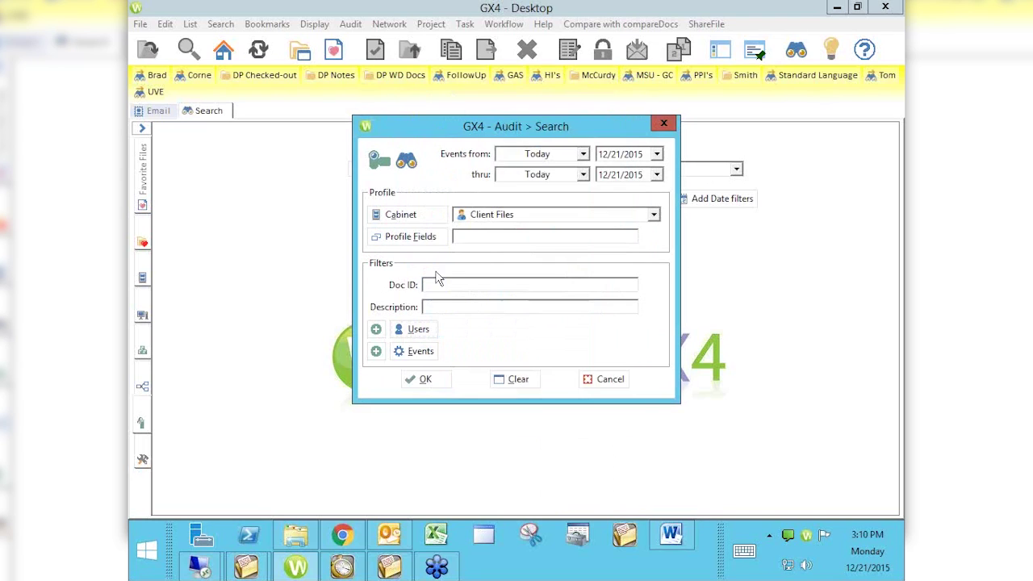
{"action": "left_click", "coordinate": [377, 330]}
{"action": "left_click", "coordinate": [418, 329]}
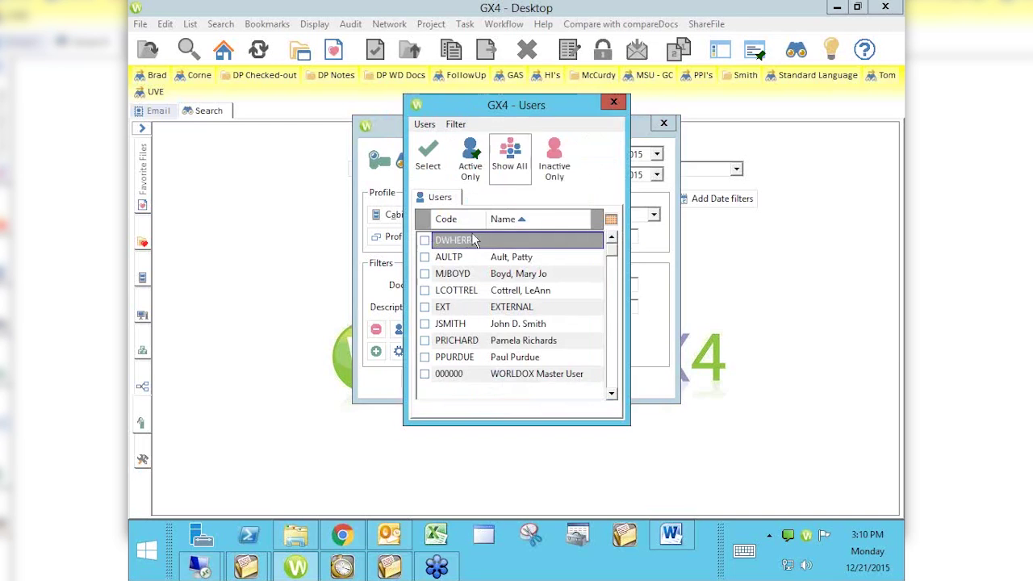
{"action": "left_click", "coordinate": [614, 104]}
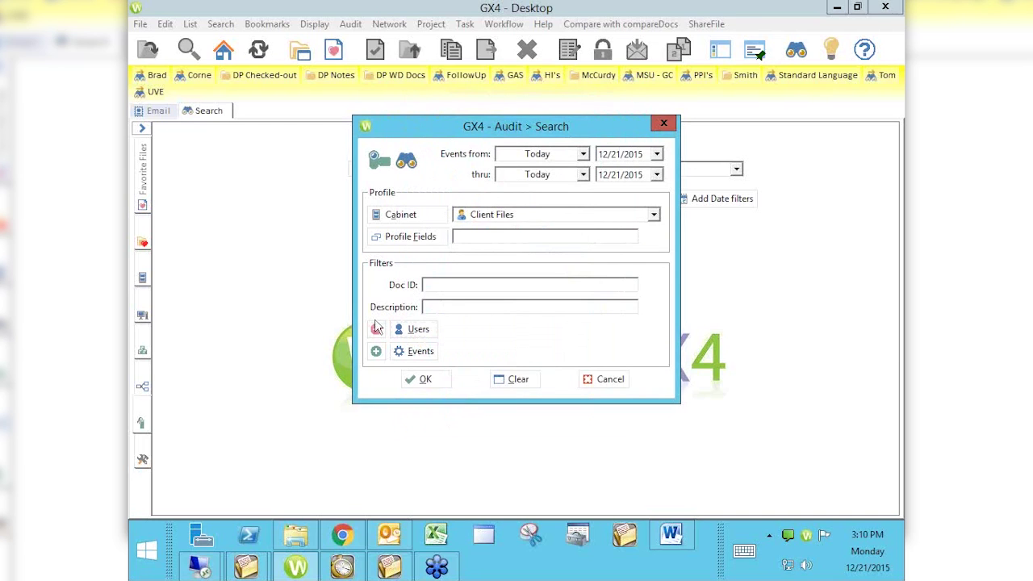
- Restrict the audit search to one user, choosing the entry directly above WORLDOX Master User in the user list
{"action": "left_click", "coordinate": [419, 330]}
{"action": "left_click", "coordinate": [443, 291]}
{"action": "left_click", "coordinate": [431, 358]}
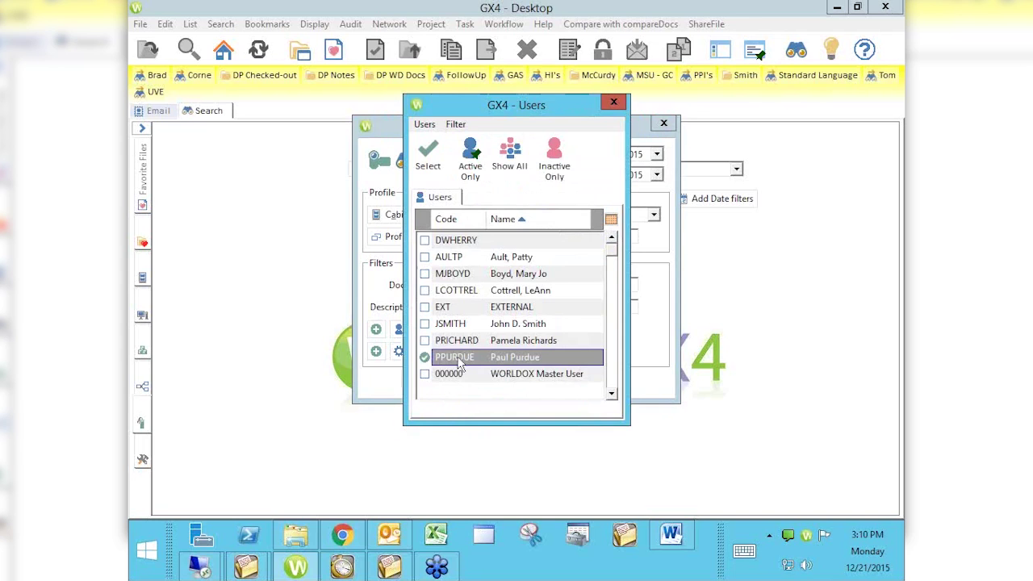
{"action": "left_click", "coordinate": [428, 167]}
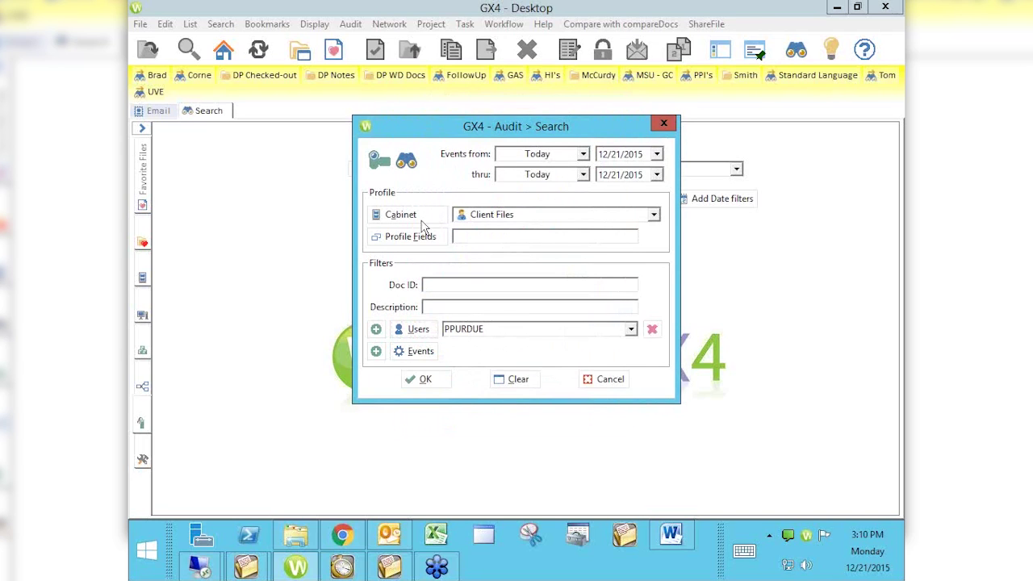
- Tick the opened, printed and replied events for the audit filter, clear them again, and close the event list without a selection
{"action": "left_click", "coordinate": [420, 352]}
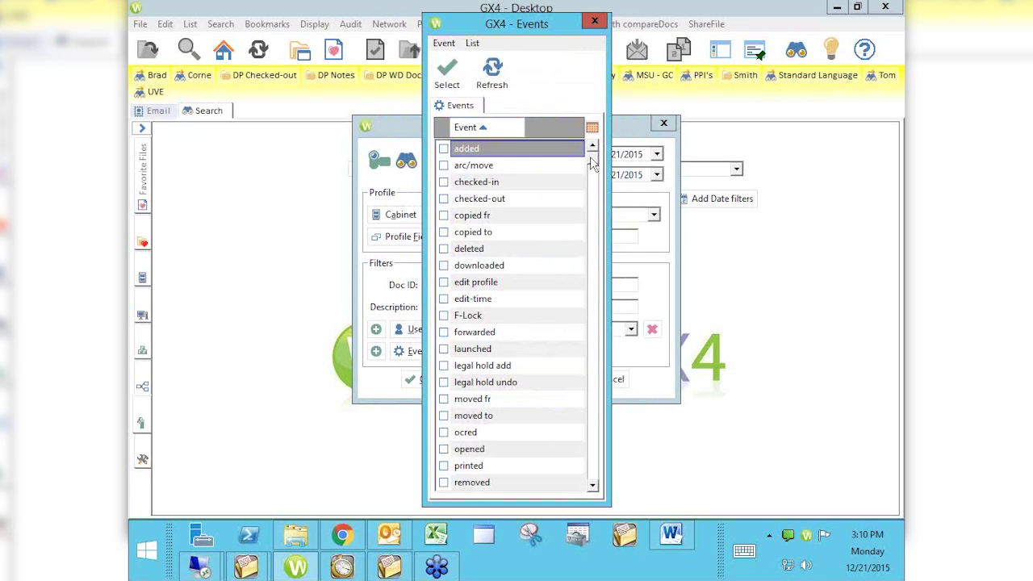
{"action": "left_click_drag", "start_coordinate": [593, 166], "coordinate": [596, 491]}
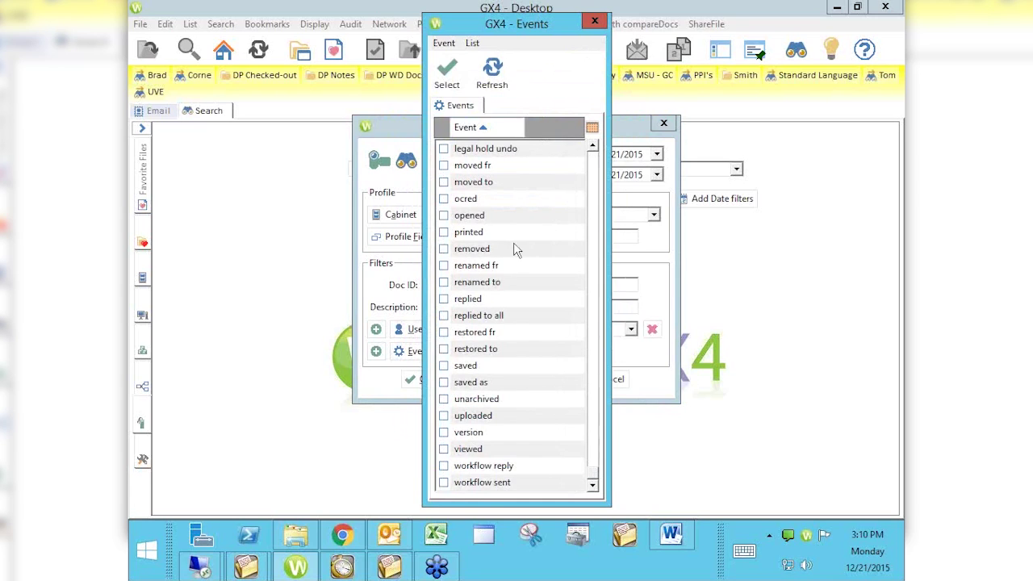
{"action": "left_click", "coordinate": [445, 216]}
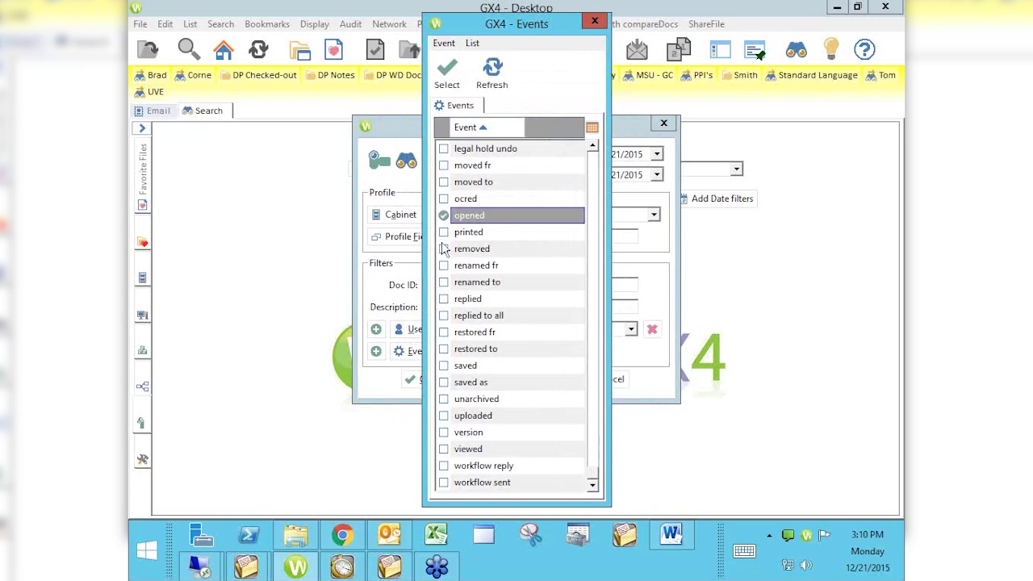
{"action": "left_click", "coordinate": [445, 233]}
{"action": "left_click", "coordinate": [445, 301]}
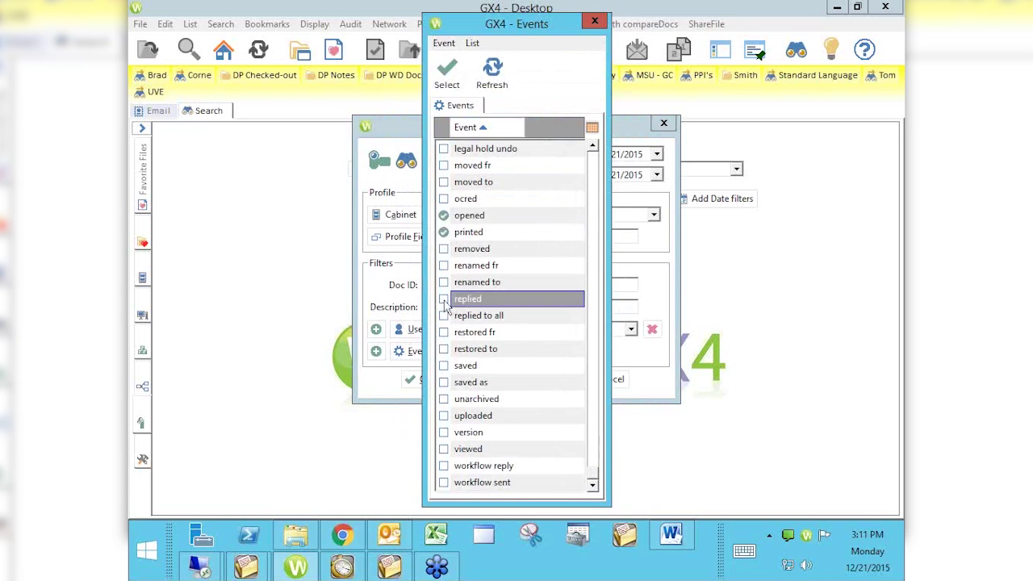
{"action": "left_click", "coordinate": [445, 300]}
{"action": "left_click", "coordinate": [446, 233]}
{"action": "left_click", "coordinate": [445, 216]}
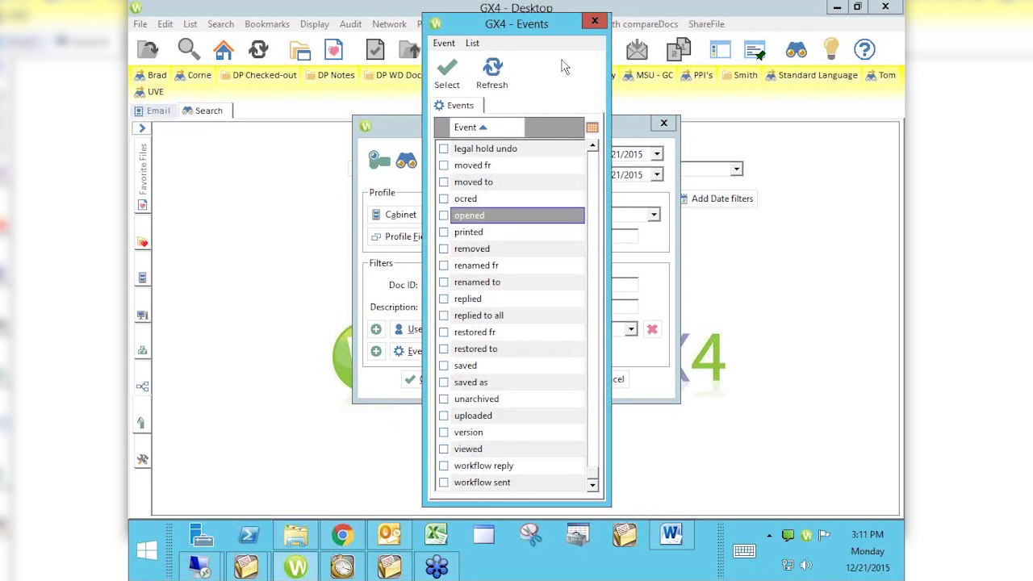
{"action": "left_click", "coordinate": [593, 22]}
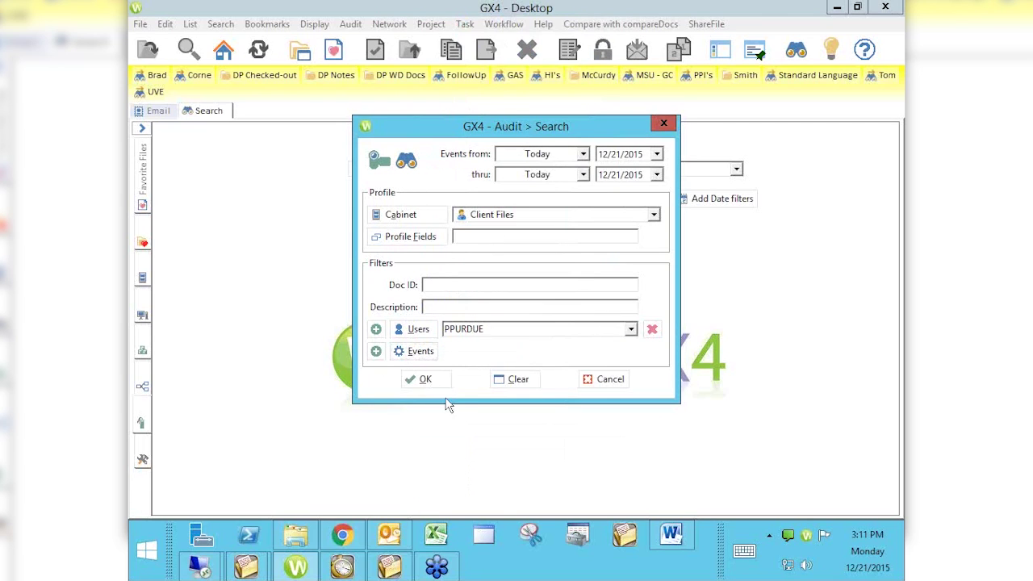
- Run the audit search, view the audit record of the RE: EZFile event, and close the record
{"action": "left_click", "coordinate": [423, 379]}
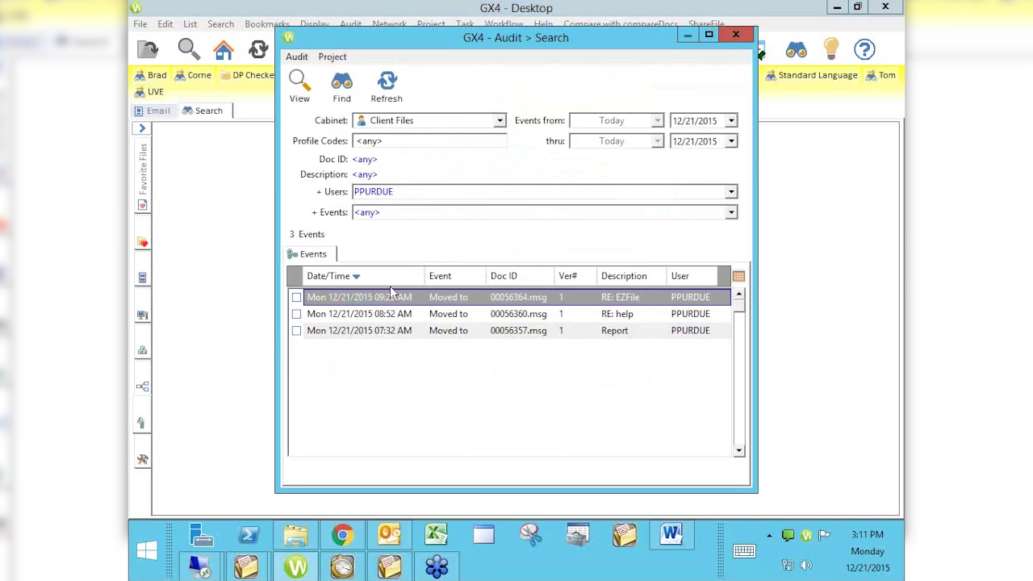
{"action": "double_click", "coordinate": [521, 300]}
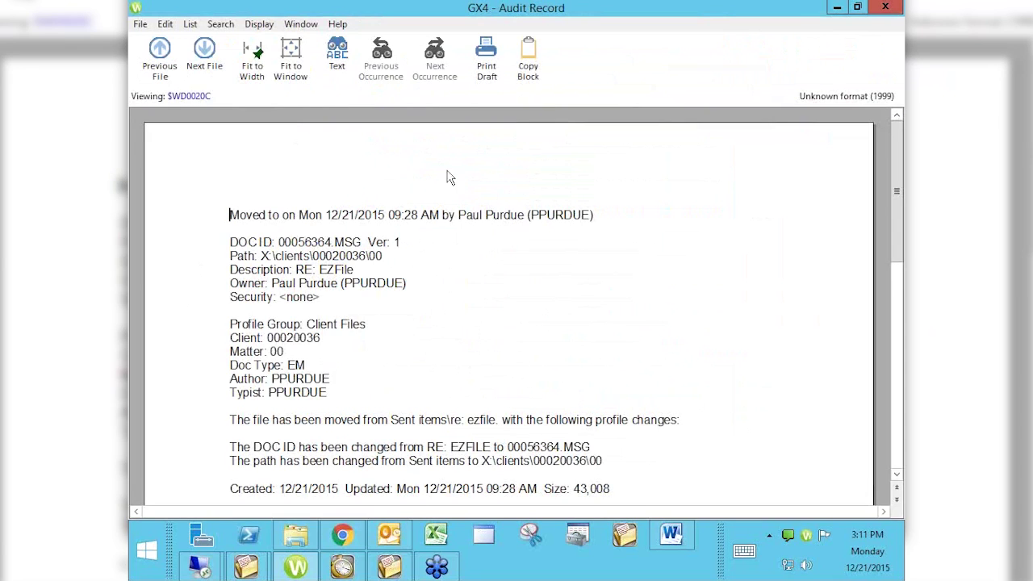
{"action": "left_click", "coordinate": [887, 10]}
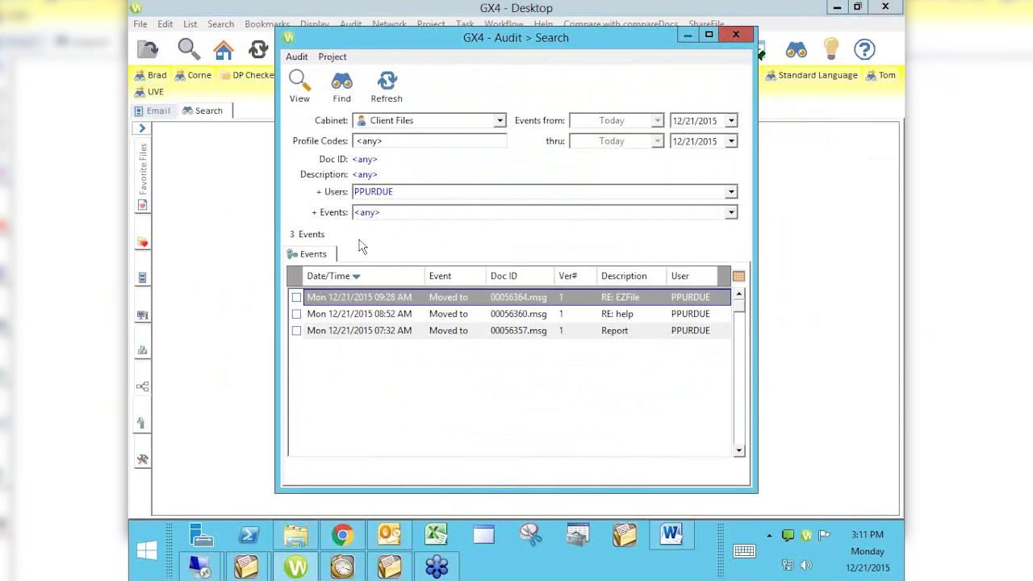
- Reopen the RE: EZFile audit record, read it through to the end, and close both the record and the audit search results
{"action": "double_click", "coordinate": [443, 303]}
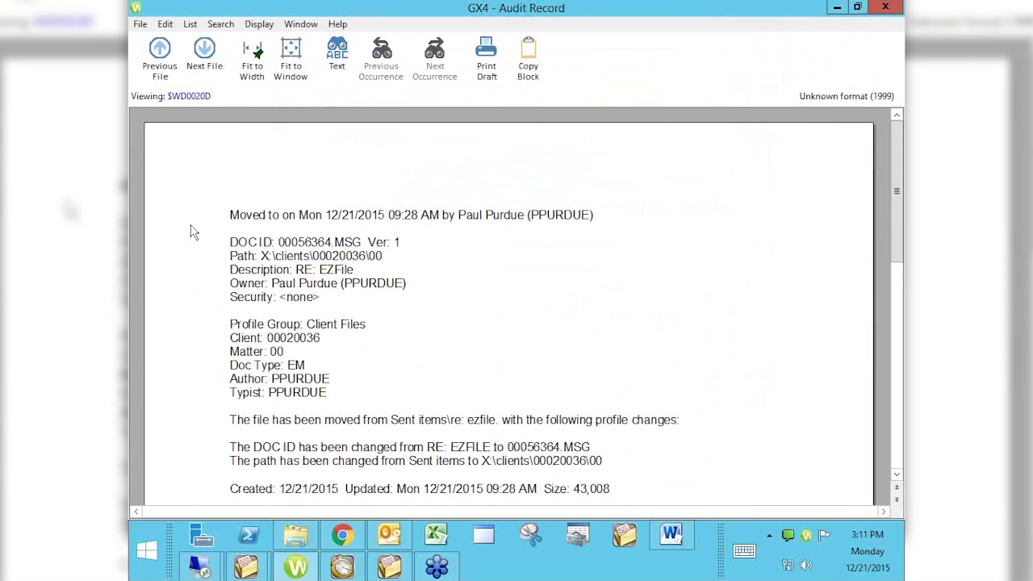
{"action": "scroll", "coordinate": [400, 378], "scroll_direction": "down", "scroll_amount": 5}
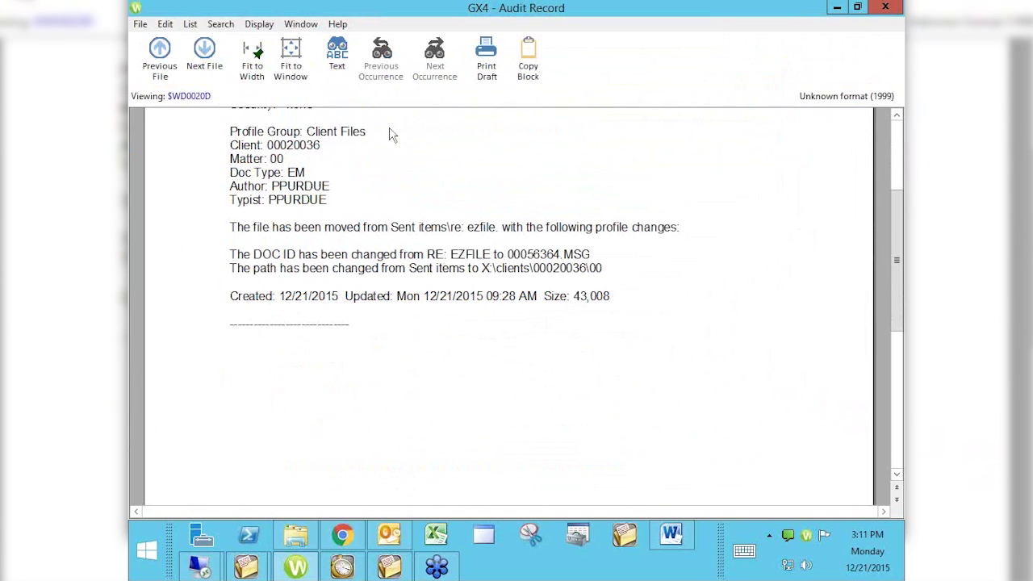
{"action": "left_click", "coordinate": [886, 7]}
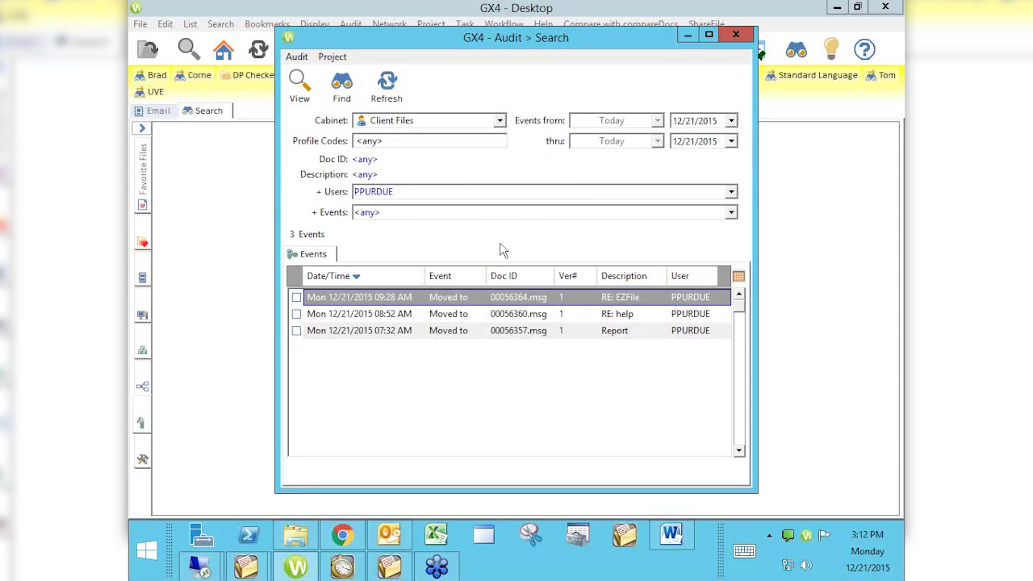
{"action": "left_click", "coordinate": [736, 35]}
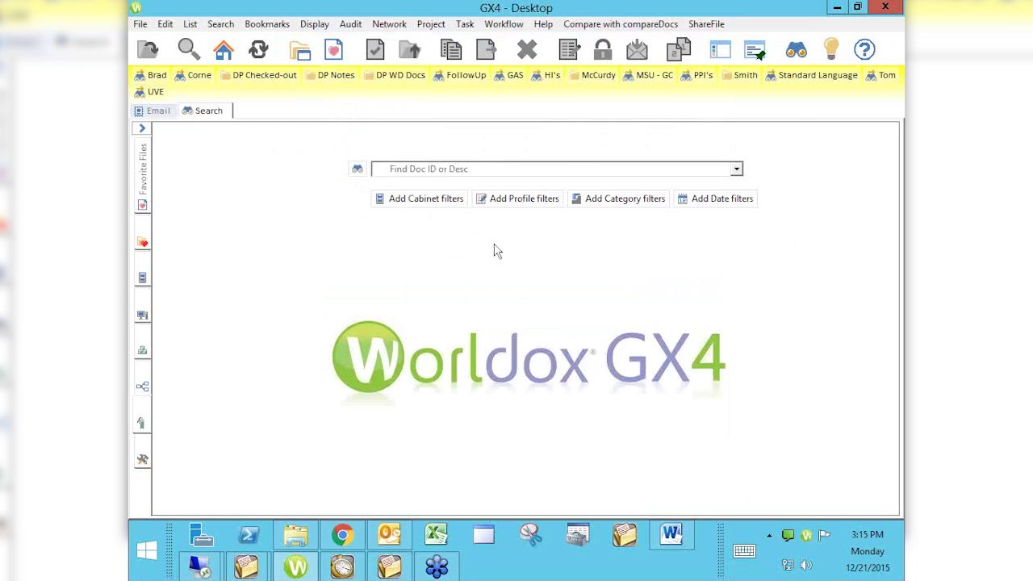
- Switch to Outlook and view the Deleted Items folder
{"action": "left_click", "coordinate": [390, 537]}
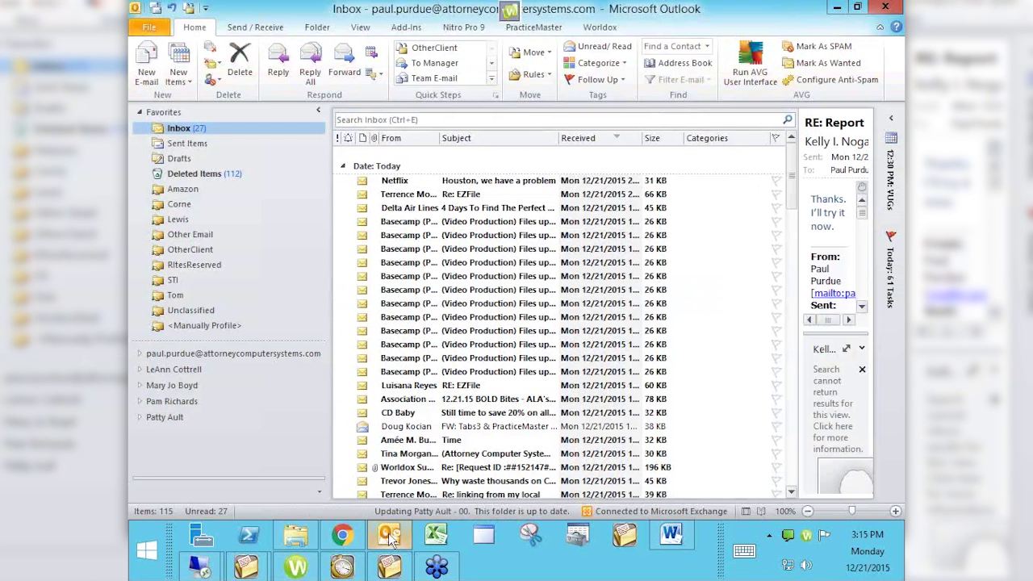
{"action": "left_click", "coordinate": [198, 174]}
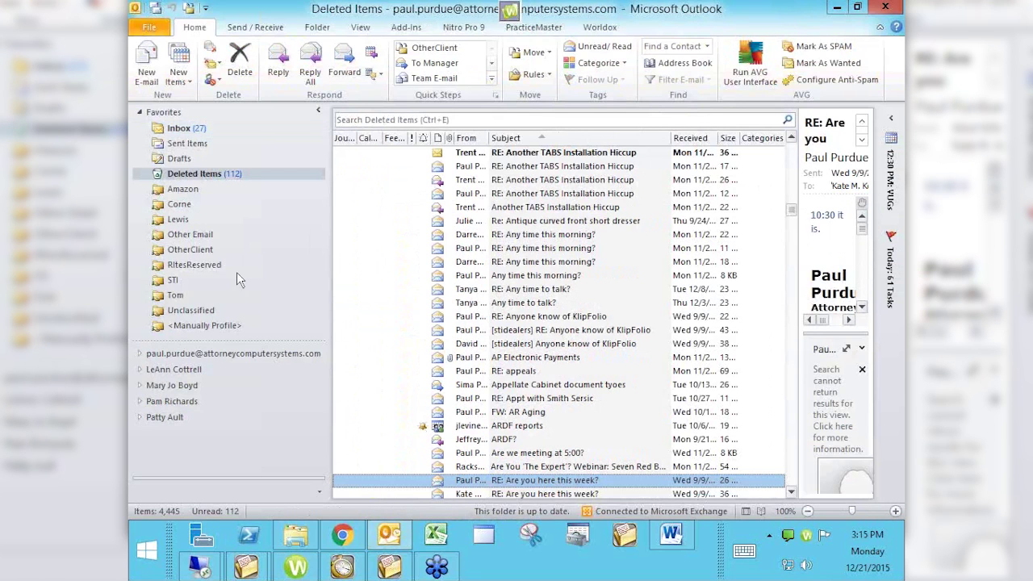
- Expand the main mailbox and its Worldox folder, and open the [Client Files] cabinet folder
{"action": "left_click", "coordinate": [141, 355]}
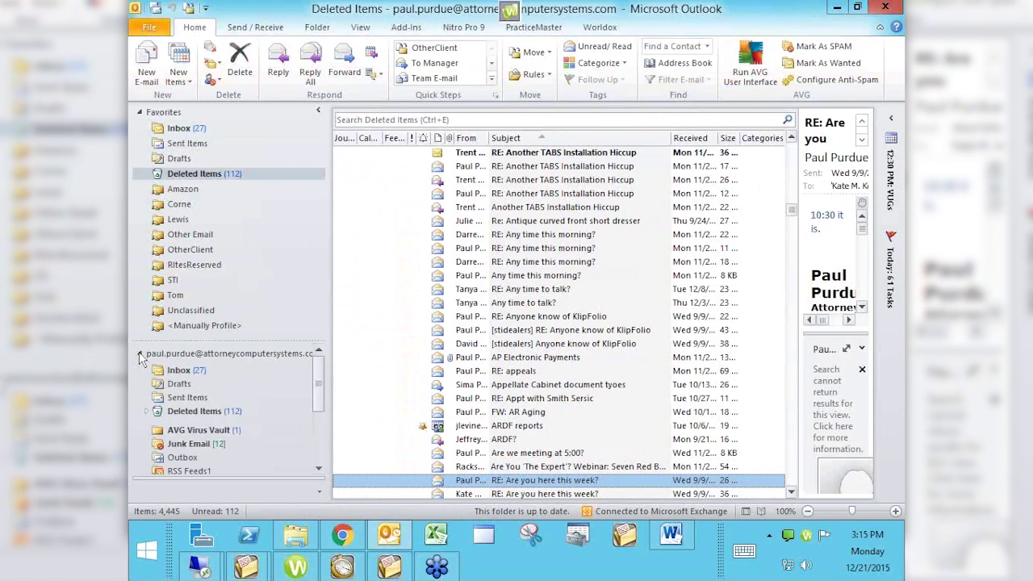
{"action": "left_click", "coordinate": [319, 436]}
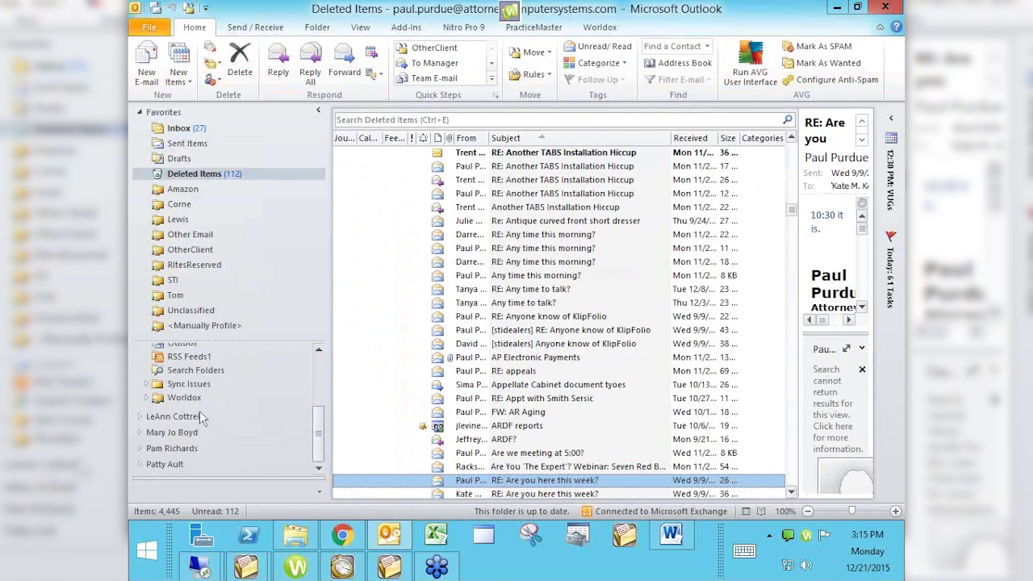
{"action": "left_click", "coordinate": [147, 398]}
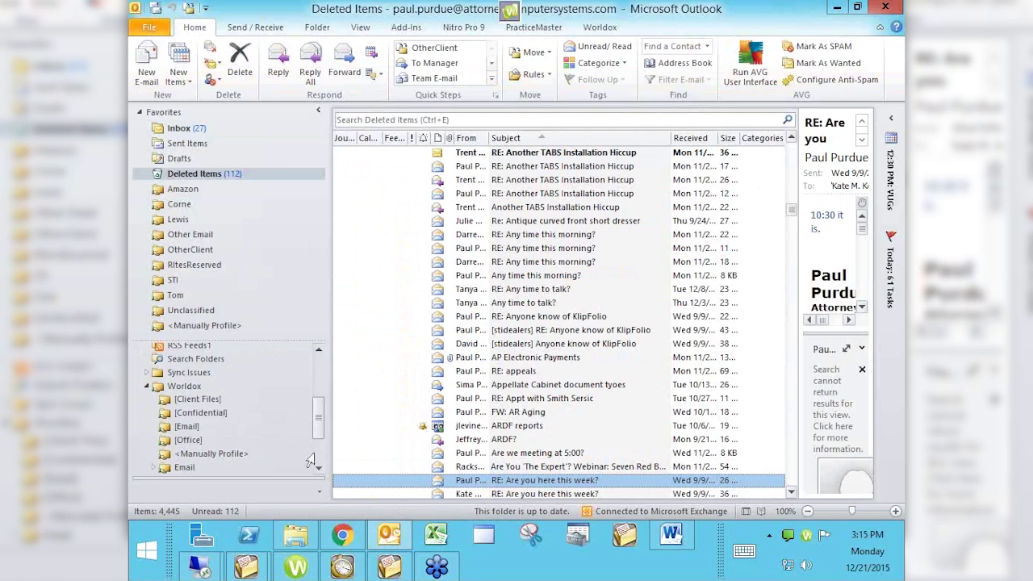
{"action": "scroll", "coordinate": [319, 464], "scroll_direction": "down", "scroll_amount": 2}
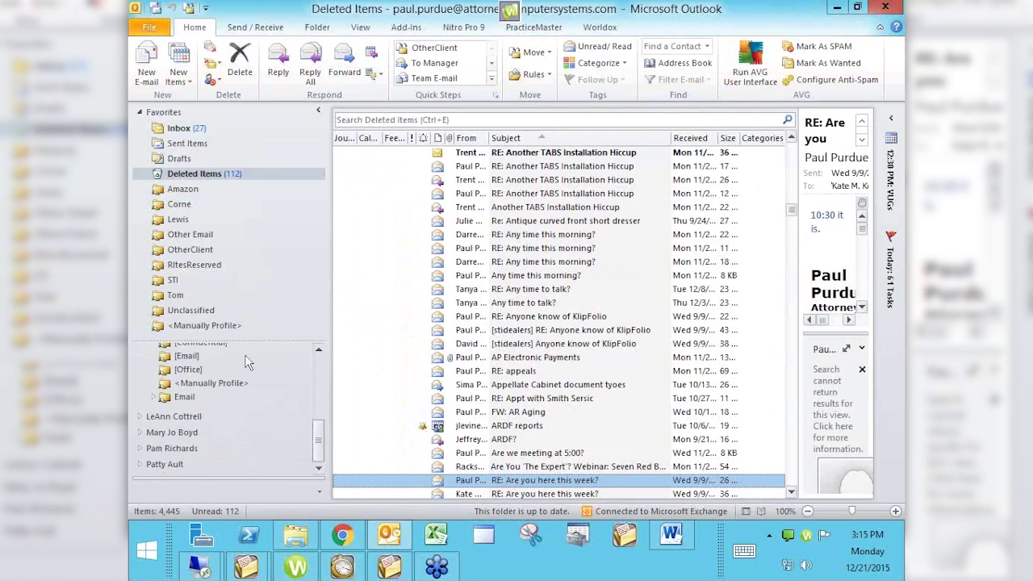
{"action": "left_click", "coordinate": [319, 353]}
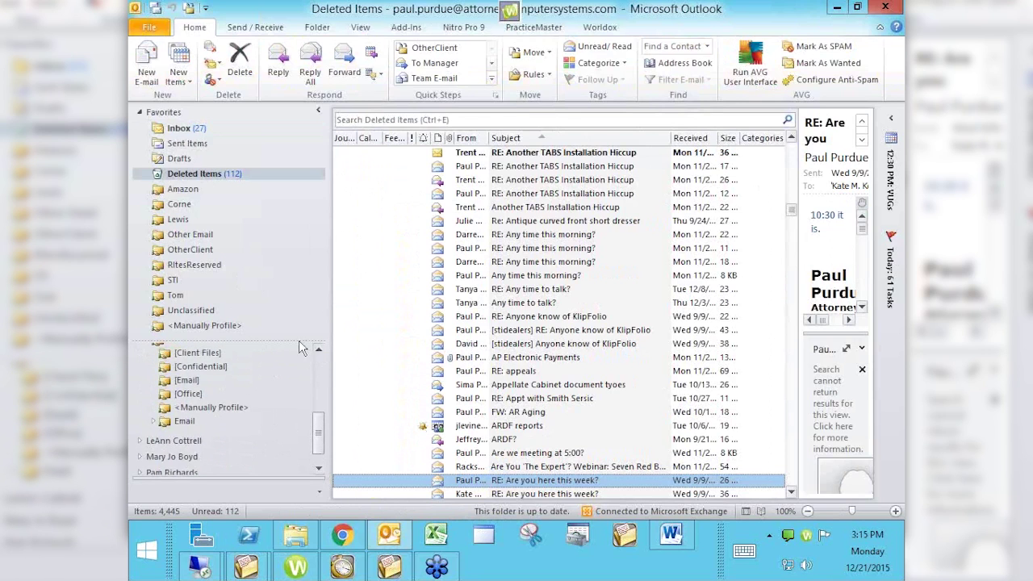
{"action": "left_click", "coordinate": [165, 357]}
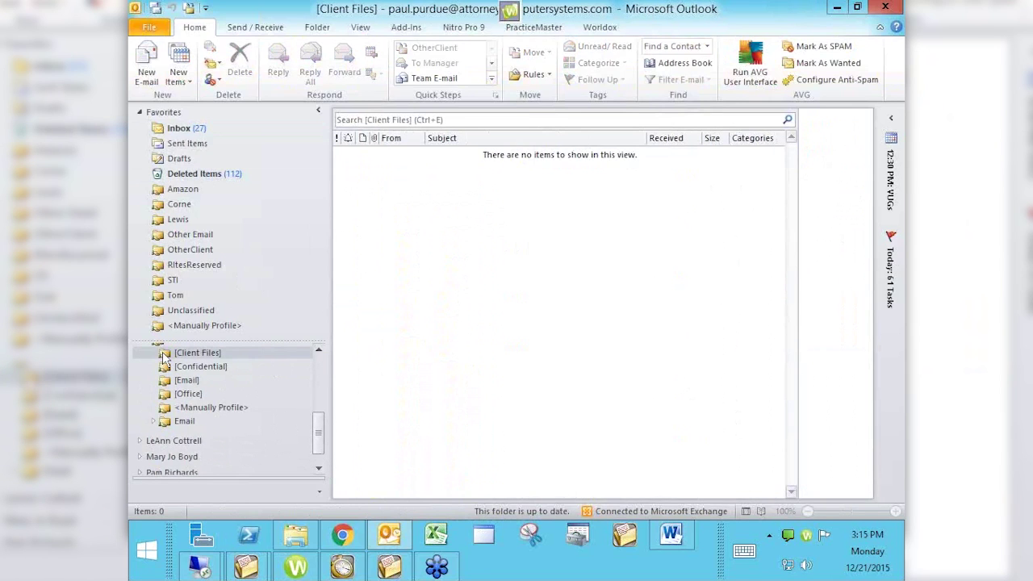
- Expand the Email folder under Worldox, look over its subfolders, and collapse it
{"action": "left_click", "coordinate": [319, 353]}
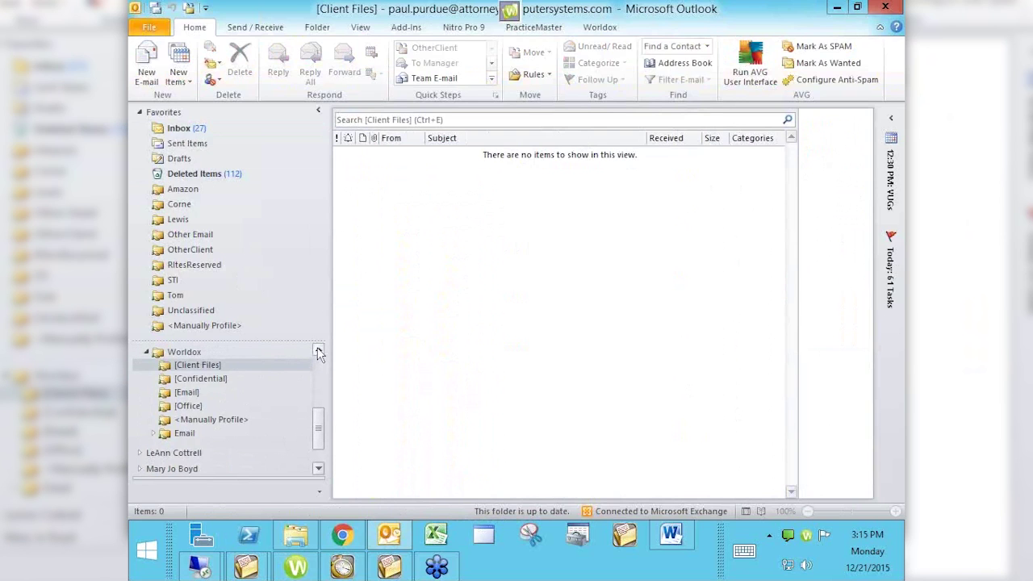
{"action": "left_click", "coordinate": [319, 353]}
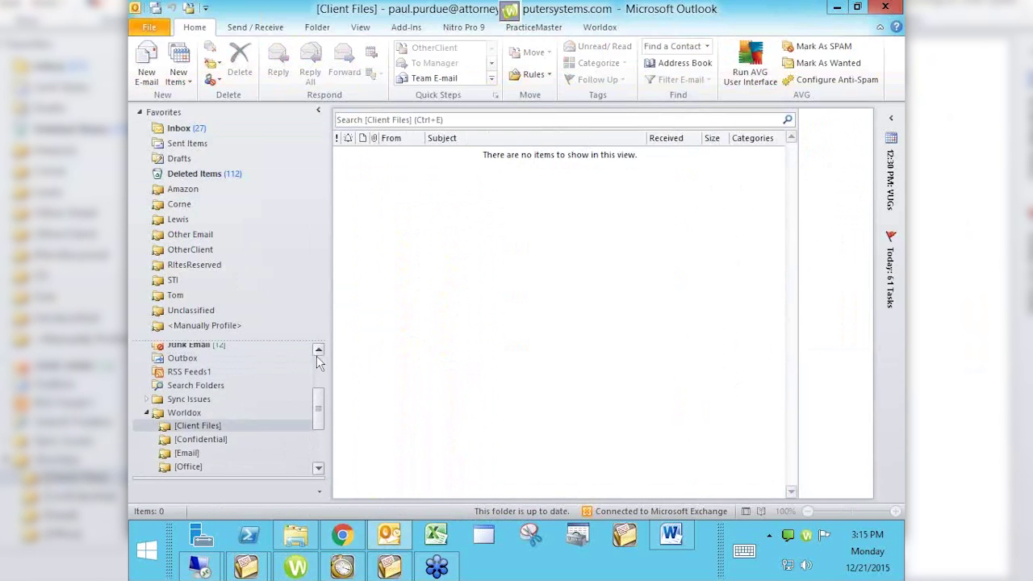
{"action": "left_click", "coordinate": [319, 467]}
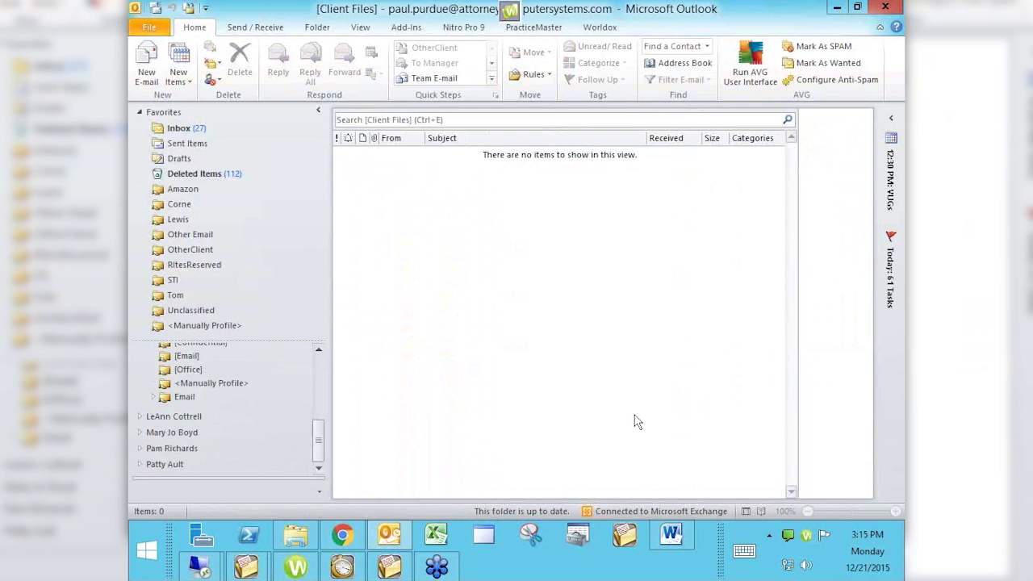
{"action": "left_click", "coordinate": [318, 353]}
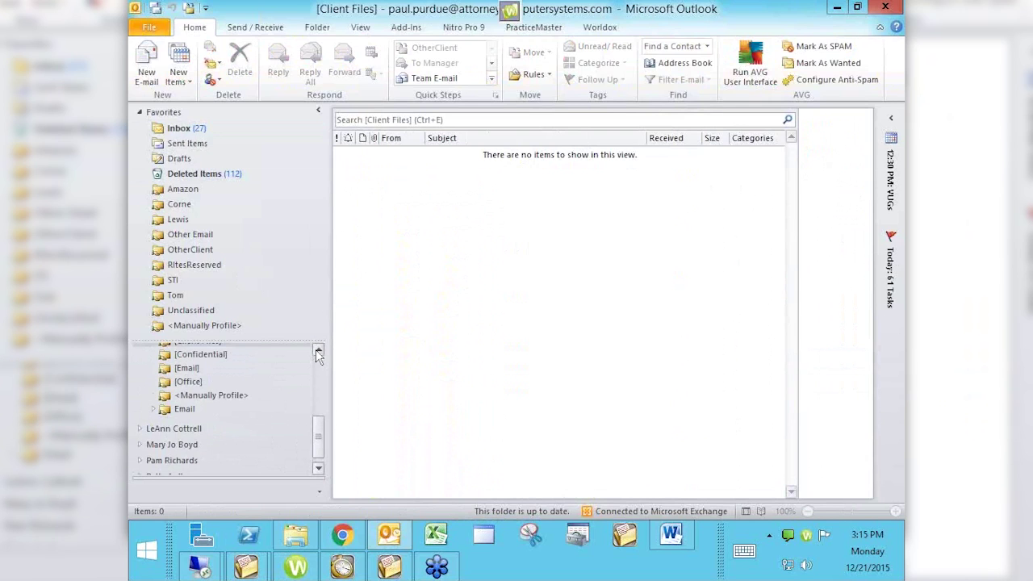
{"action": "scroll", "coordinate": [318, 352], "scroll_direction": "up", "scroll_amount": 1}
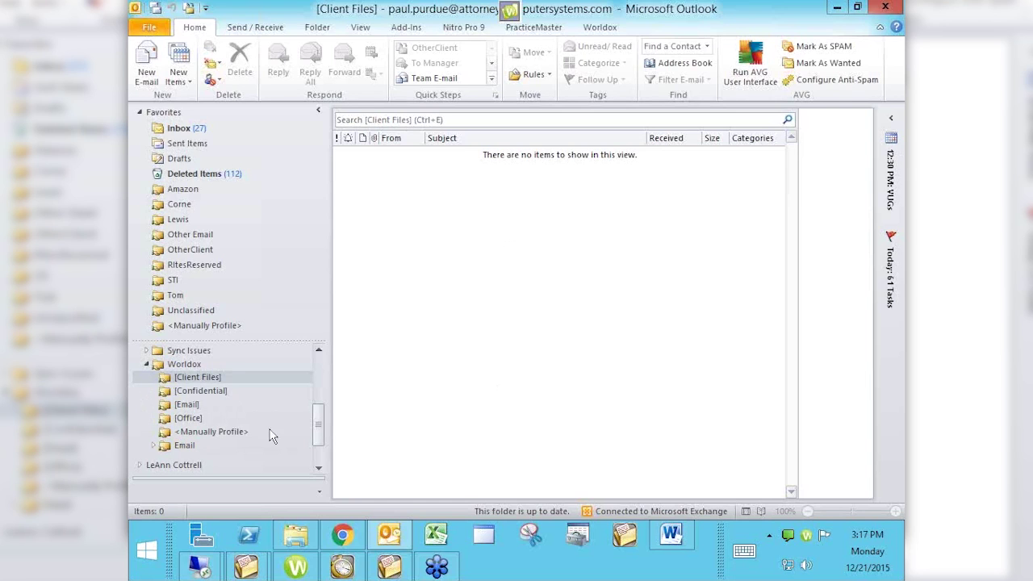
{"action": "scroll", "coordinate": [242, 427], "scroll_direction": "down", "scroll_amount": 1}
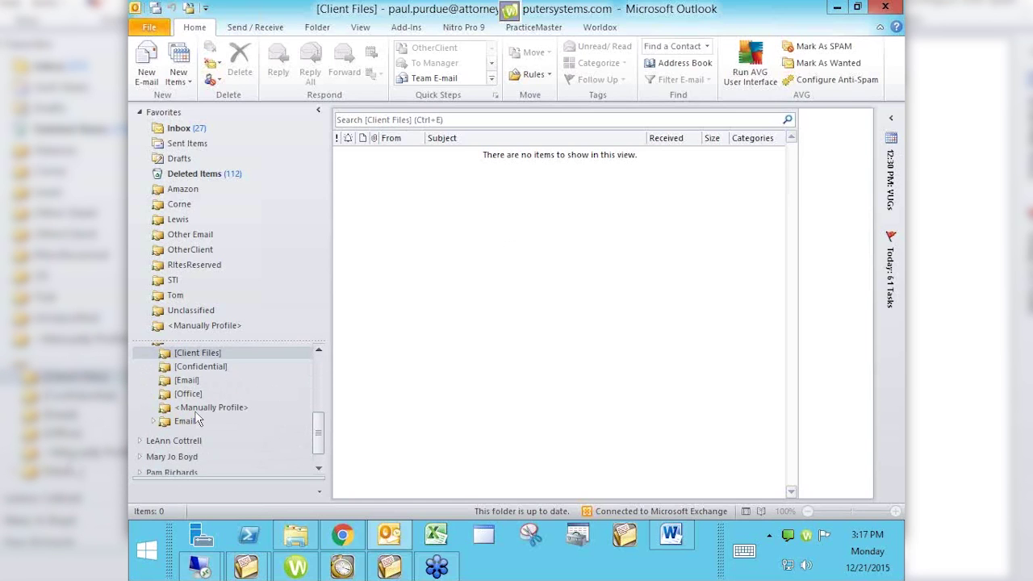
{"action": "left_click", "coordinate": [153, 421]}
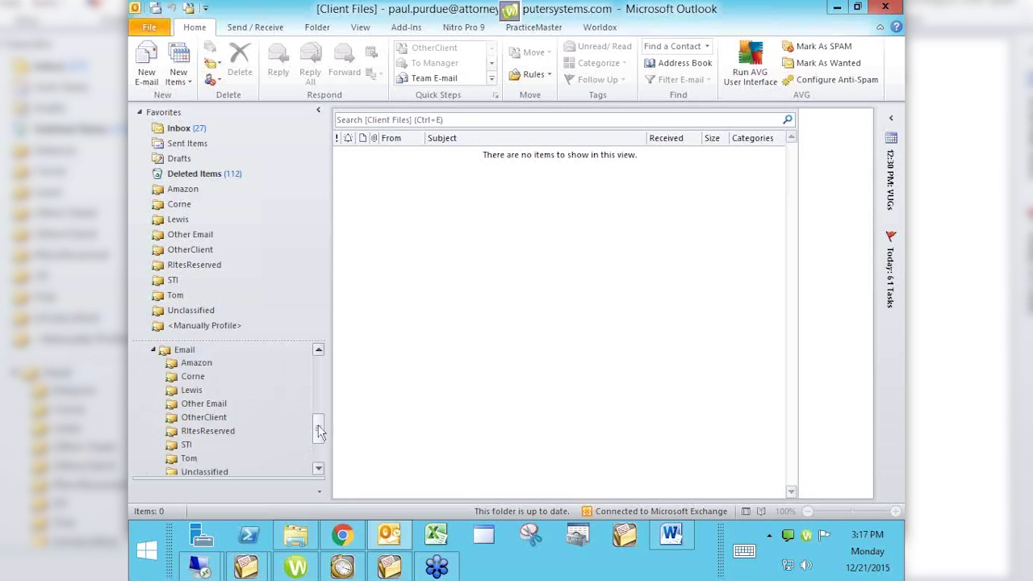
{"action": "mouse_move", "coordinate": [320, 433]}
{"action": "left_mouse_down"}
{"action": "mouse_move", "coordinate": [321, 456]}
{"action": "mouse_move", "coordinate": [320, 430]}
{"action": "left_mouse_up"}
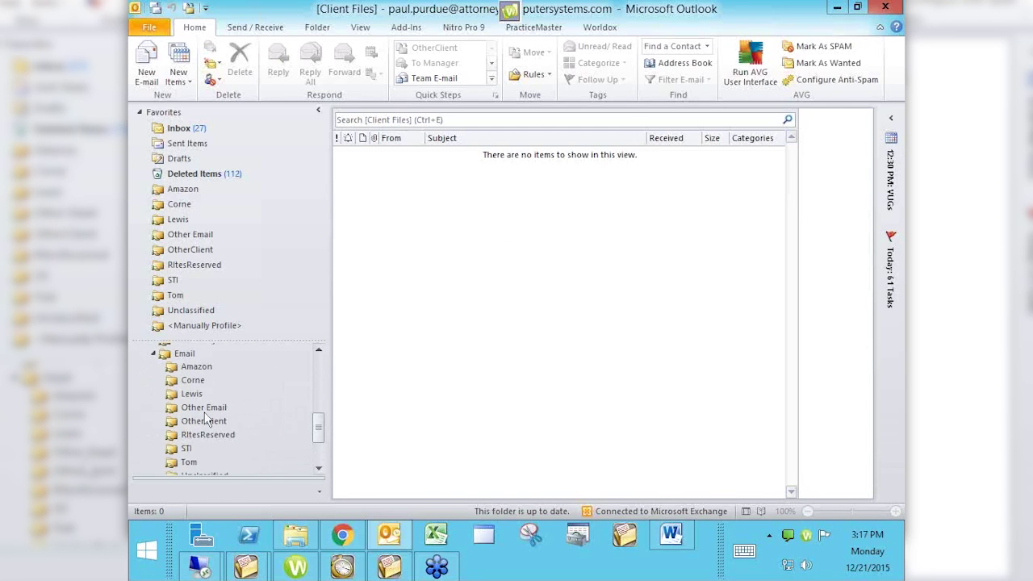
{"action": "left_click", "coordinate": [154, 353]}
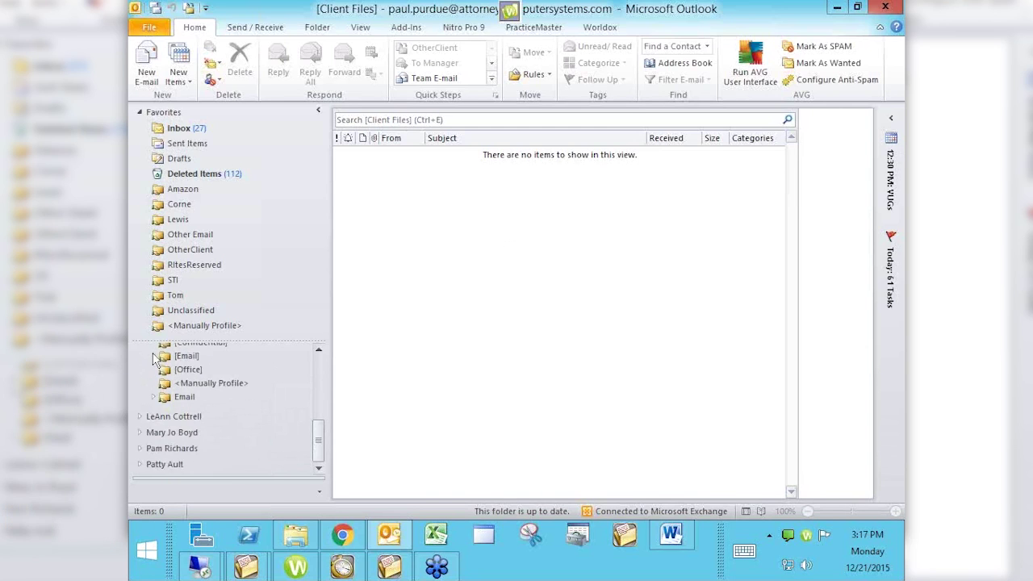
- Look over the Worldox cabinet folders in the mailbox's folder tree, and switch back to the Worldox GX4 desktop
{"action": "scroll", "coordinate": [314, 369], "scroll_direction": "up", "scroll_amount": 3}
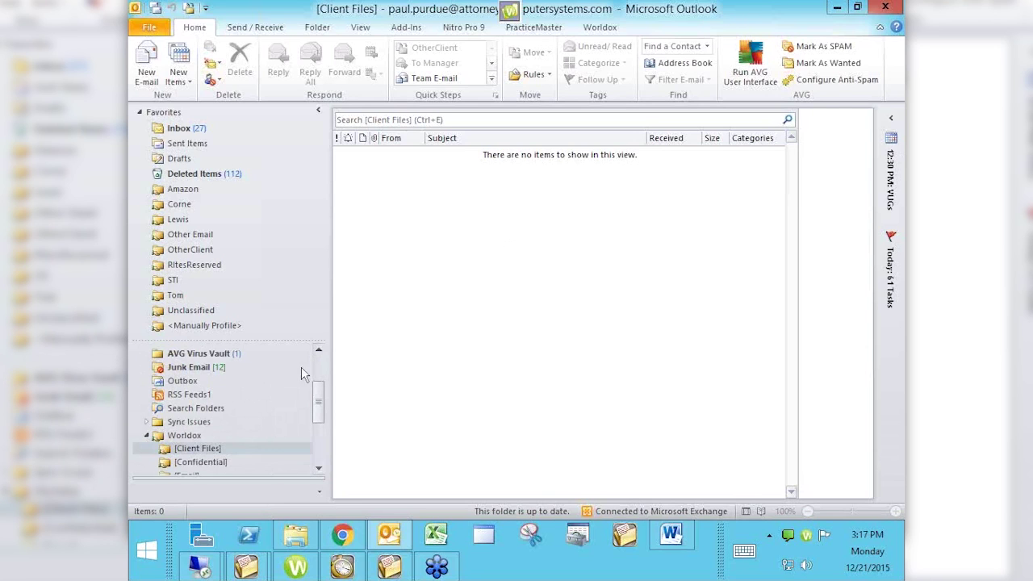
{"action": "left_click", "coordinate": [319, 468]}
{"action": "left_click", "coordinate": [319, 468]}
{"action": "left_click", "coordinate": [318, 468]}
{"action": "left_click", "coordinate": [319, 468]}
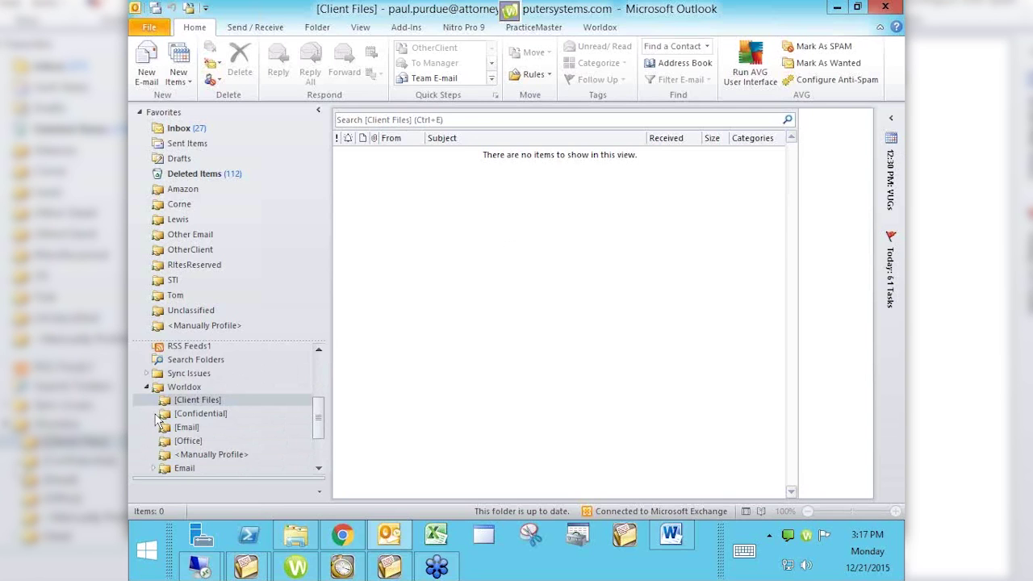
{"action": "left_click", "coordinate": [295, 569]}
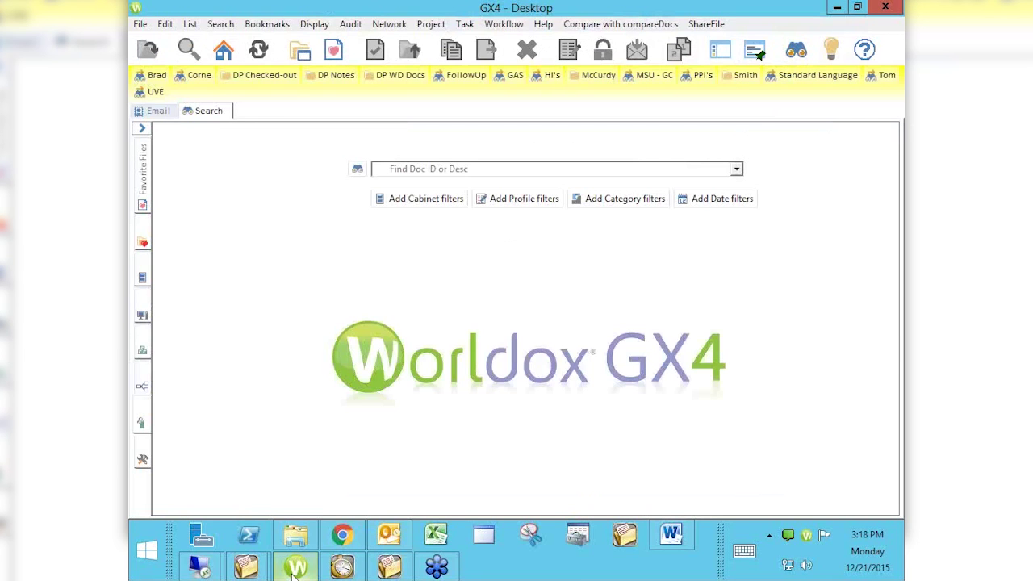
- Look over the Favorite Files list and the client matters listed under Favorite Matters
{"action": "left_click", "coordinate": [144, 176]}
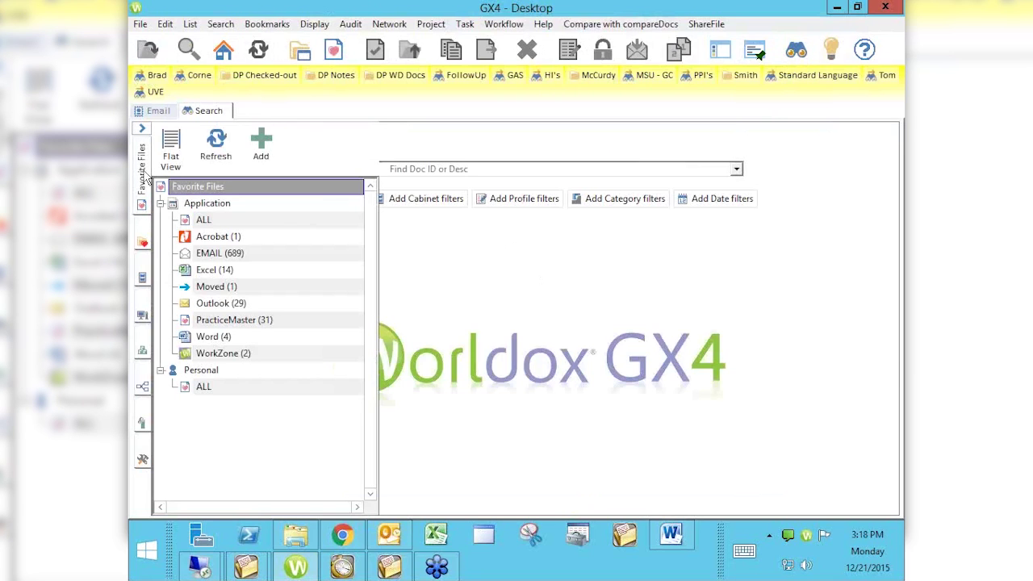
{"action": "left_click", "coordinate": [143, 242]}
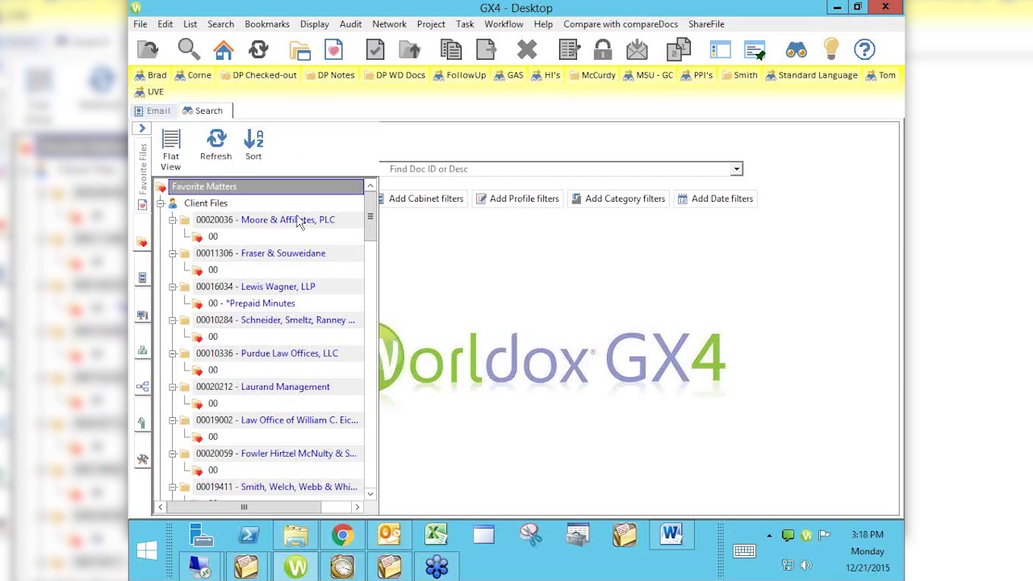
{"action": "scroll", "coordinate": [374, 349], "scroll_direction": "down", "scroll_amount": 6}
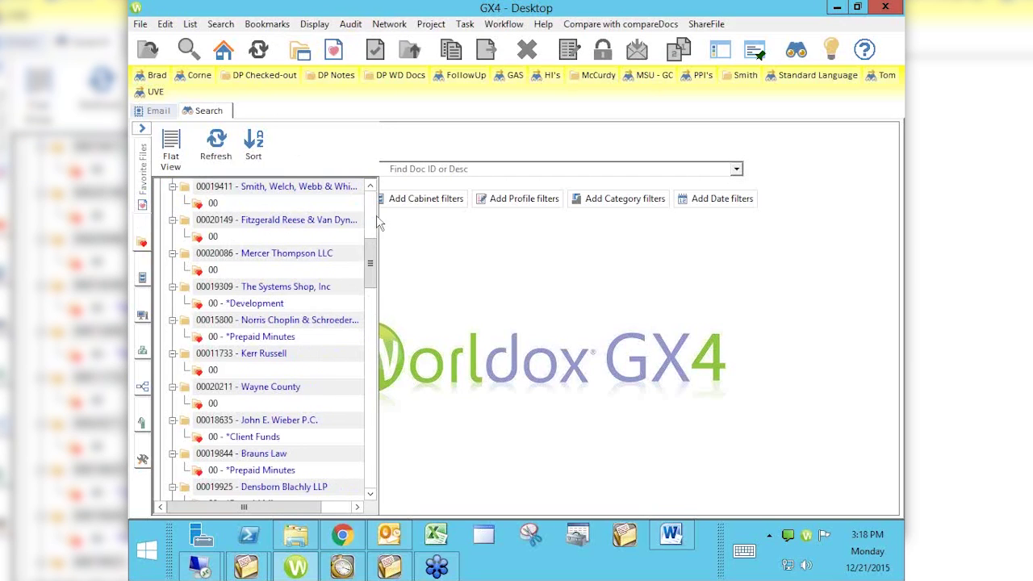
{"action": "scroll", "coordinate": [374, 217], "scroll_direction": "up", "scroll_amount": 6}
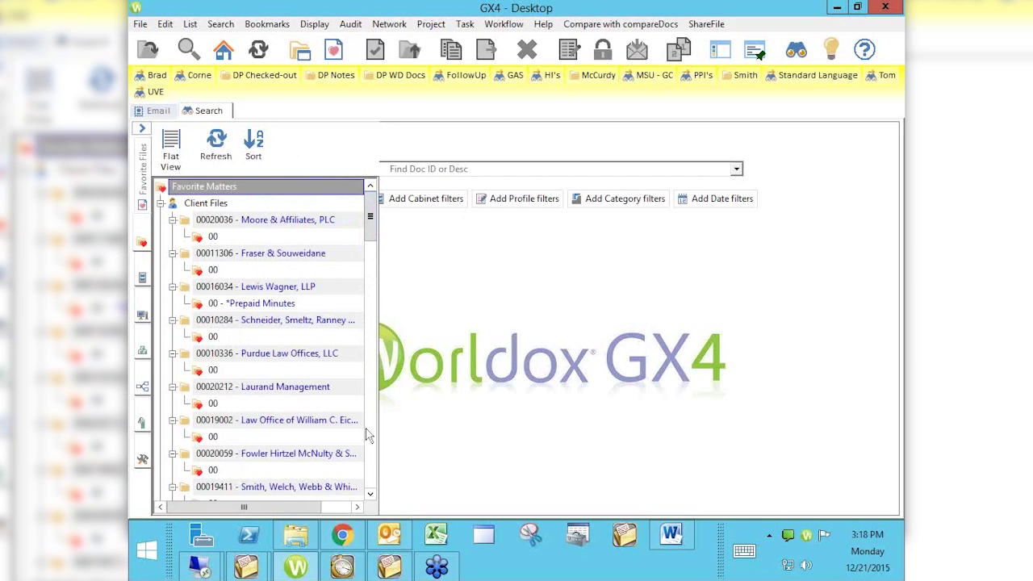
{"action": "scroll", "coordinate": [371, 457], "scroll_direction": "down", "scroll_amount": 6}
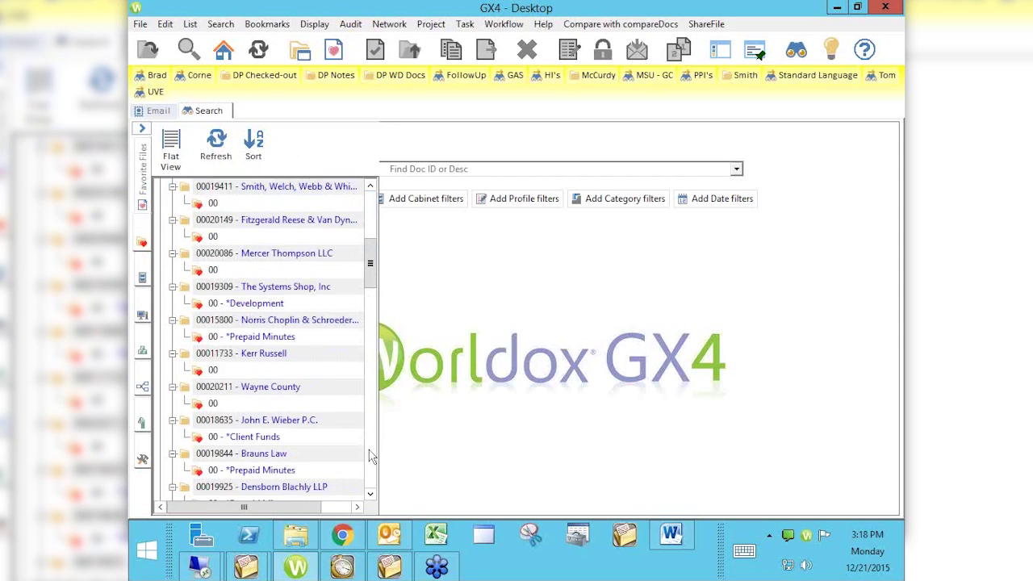
{"action": "scroll", "coordinate": [372, 456], "scroll_direction": "down", "scroll_amount": 12}
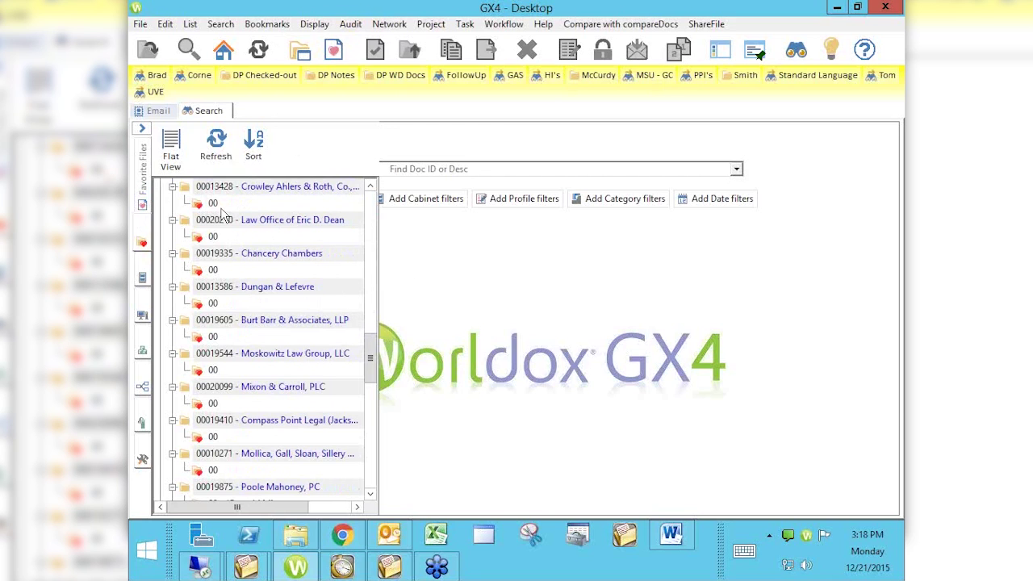
- Open favorite matter 00 for Crowley Ahlers & Roth, for Burt Barr & Associates, and for the law office listed directly below Crowley
{"action": "double_click", "coordinate": [212, 204]}
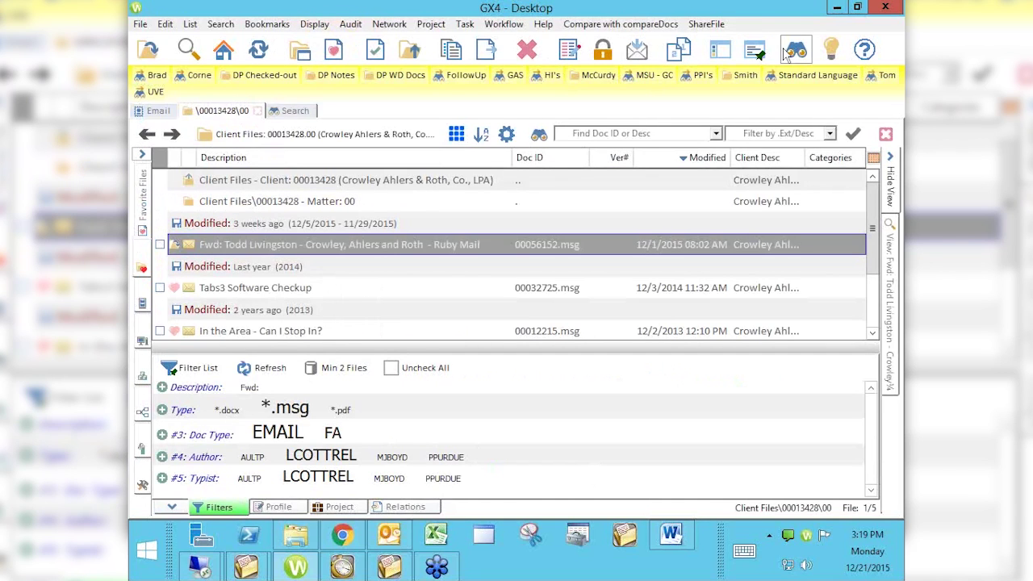
{"action": "left_click", "coordinate": [140, 267]}
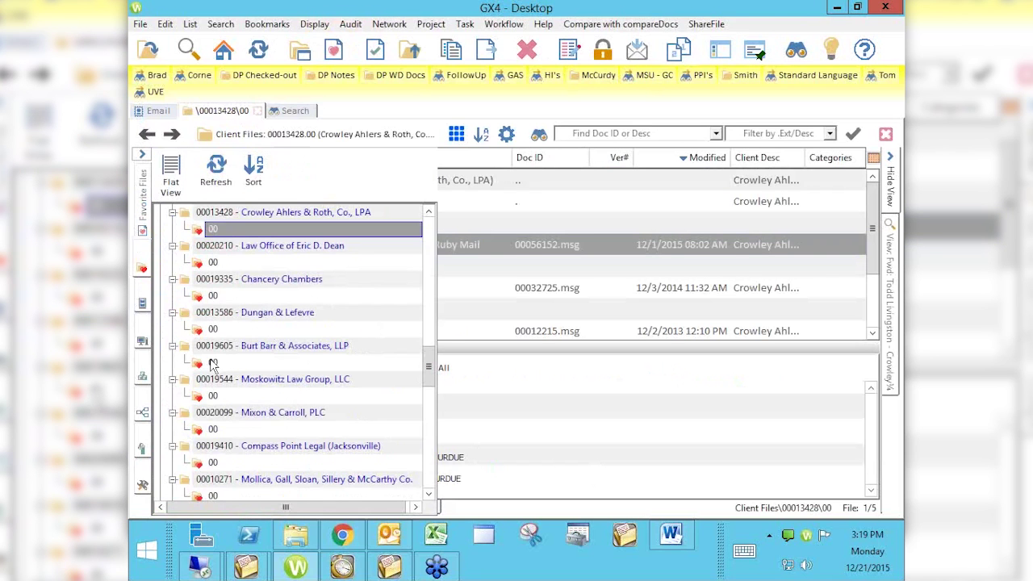
{"action": "left_click", "coordinate": [212, 363]}
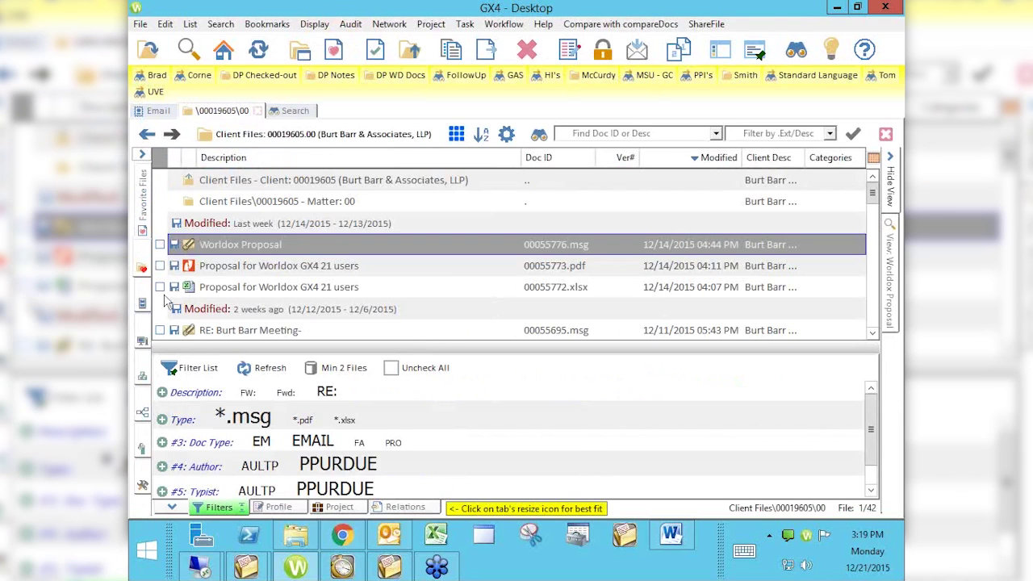
{"action": "mouse_move", "coordinate": [140, 266]}
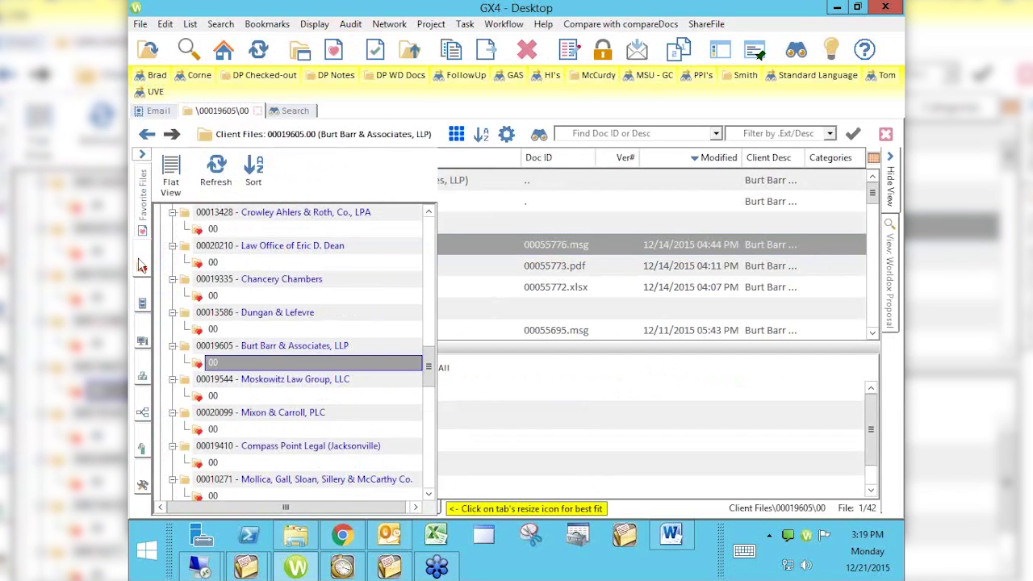
{"action": "left_click", "coordinate": [210, 266]}
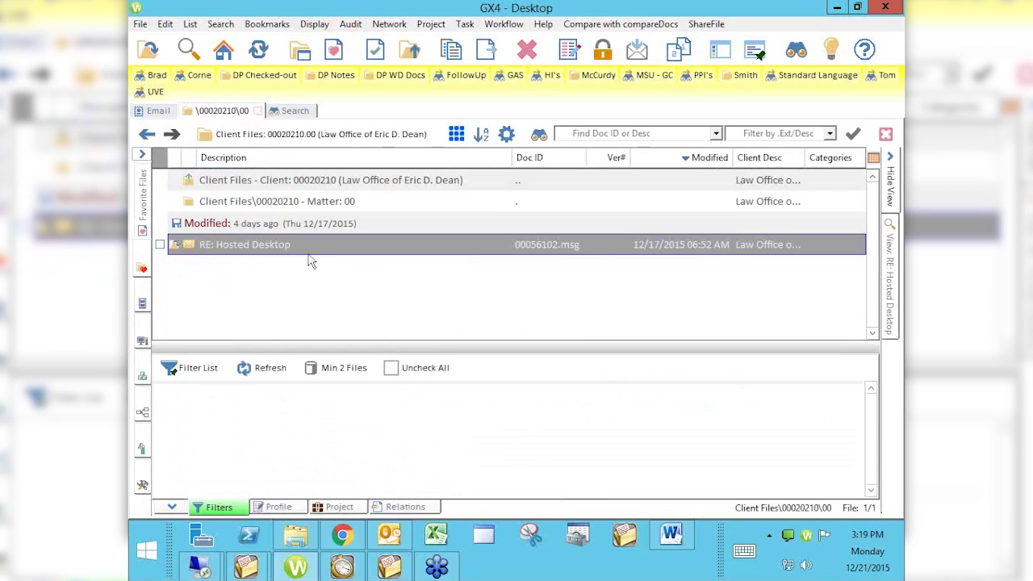
{"action": "left_click", "coordinate": [143, 266]}
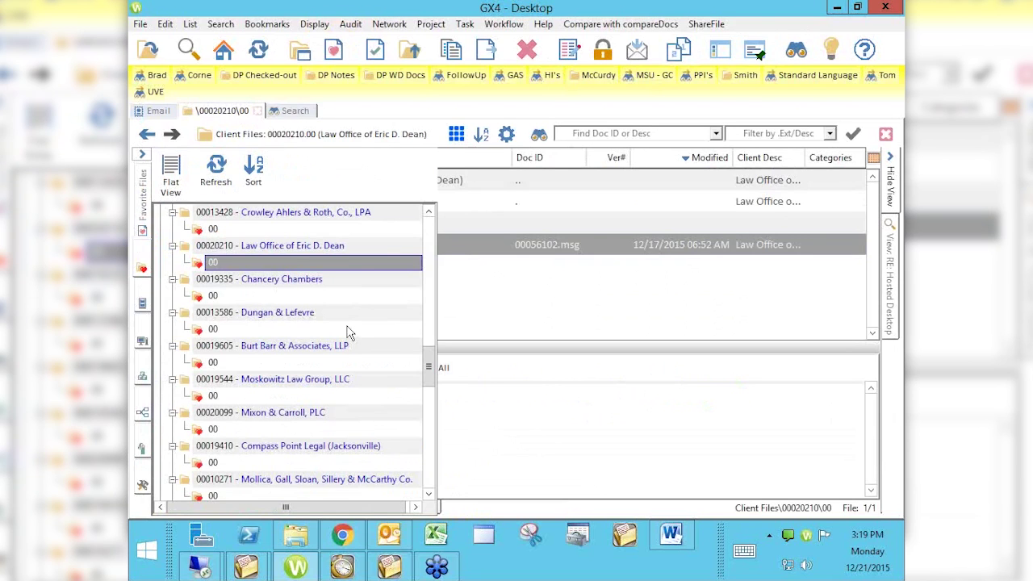
- Switch to Word, enter "test" in the blank document, and start saving it into Worldox
{"action": "left_click", "coordinate": [670, 548]}
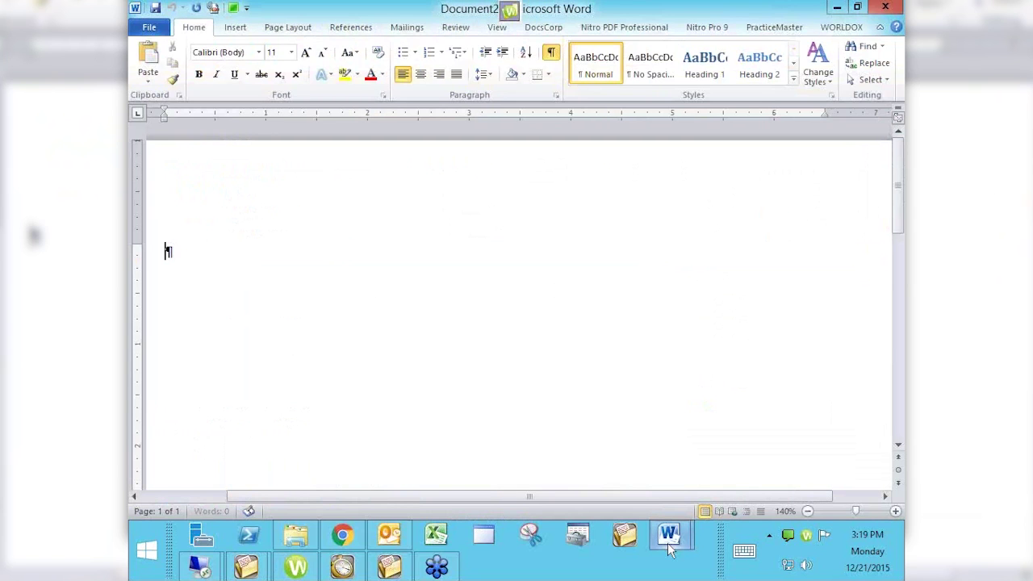
{"action": "type", "text": "test"}
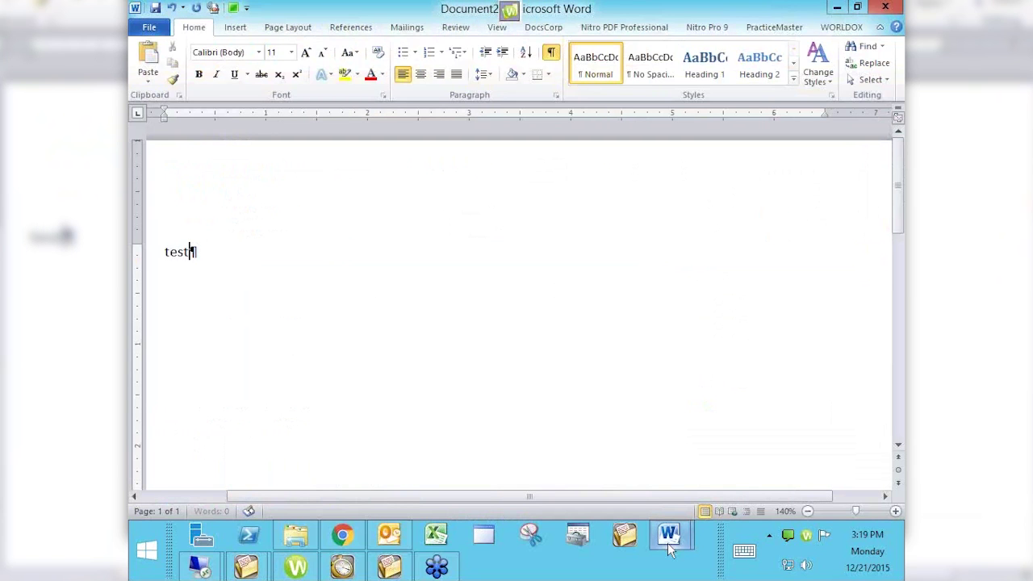
{"action": "key", "text": "ctrl+s"}
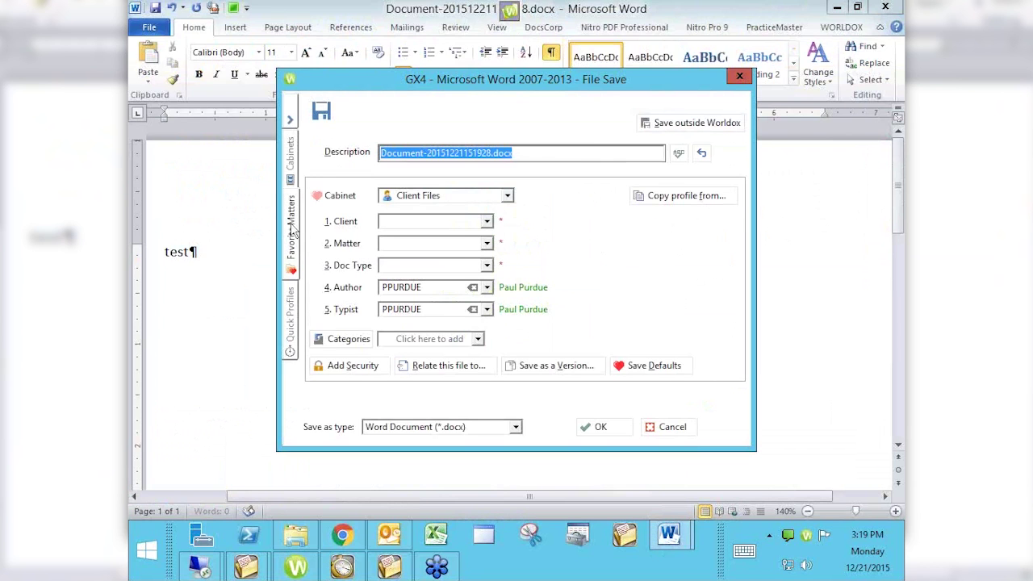
- Fill the save profile's client and matter from the Fraser & Souweidane favorite matter 00, and cancel the save
{"action": "left_click", "coordinate": [293, 232]}
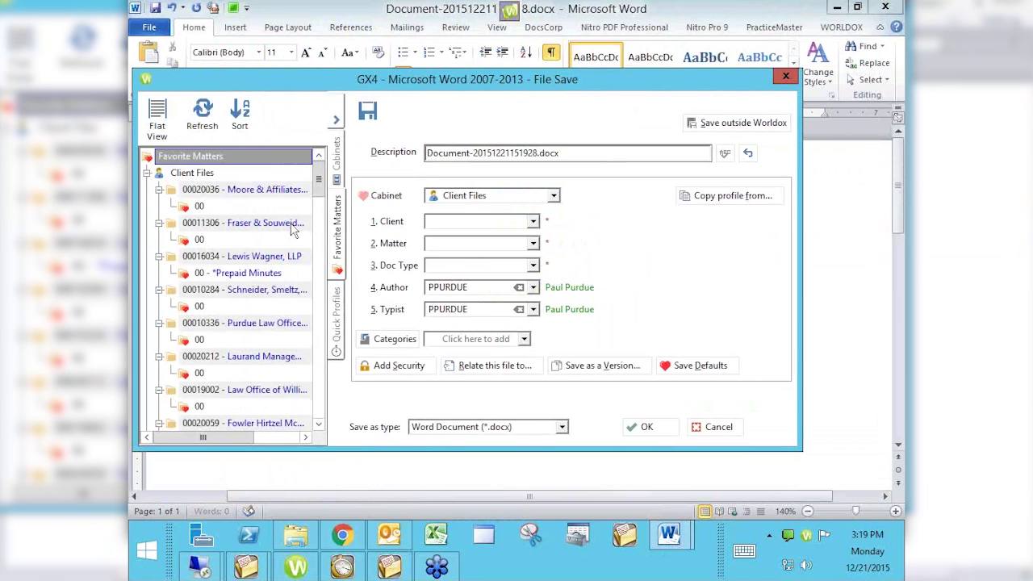
{"action": "left_click", "coordinate": [197, 240]}
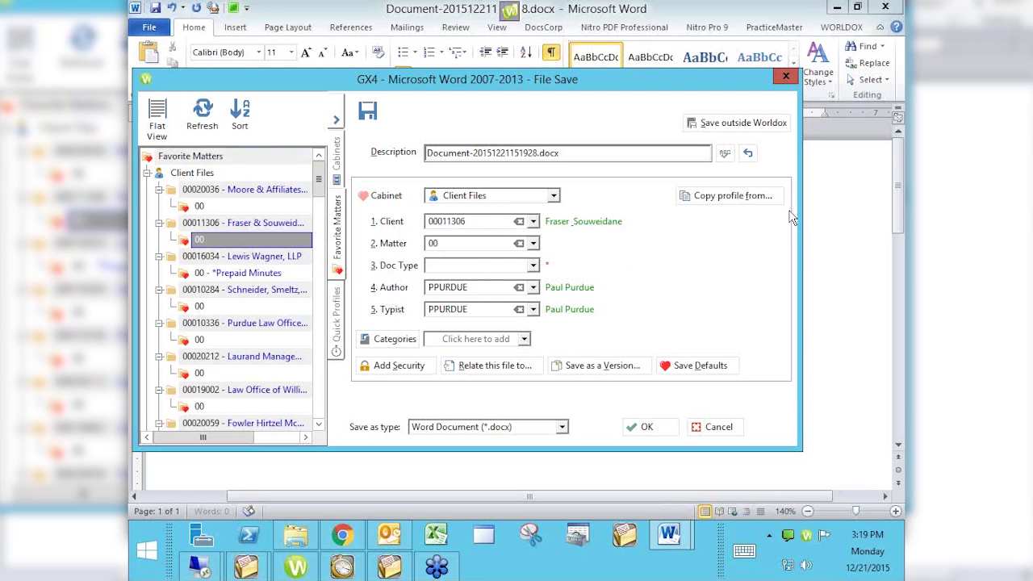
{"action": "left_click", "coordinate": [781, 77]}
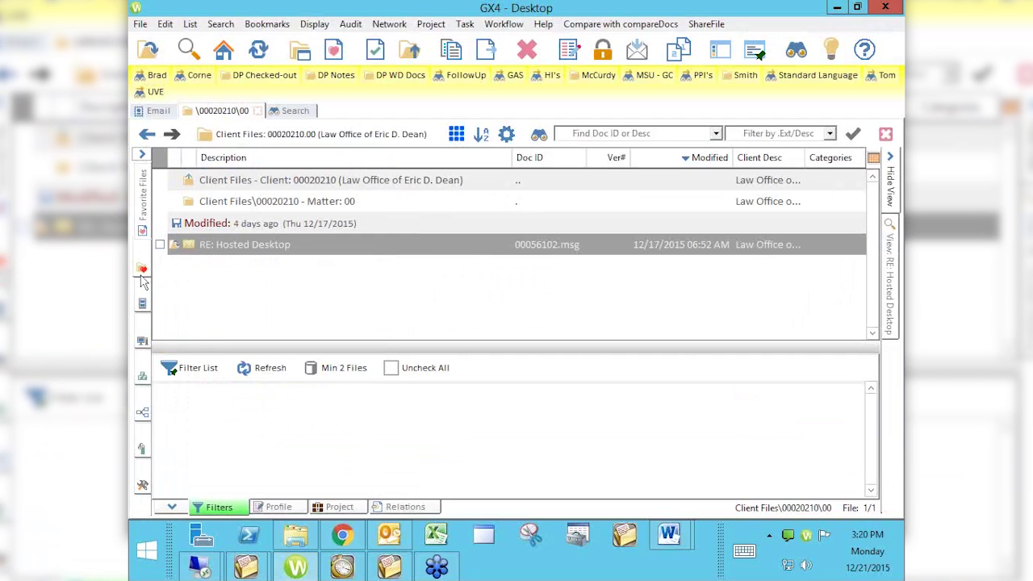
- Switch to Outlook to view the Worldox [Client Files] folder, and return to the Worldox desktop
{"action": "mouse_move", "coordinate": [141, 268]}
{"action": "left_click", "coordinate": [388, 547]}
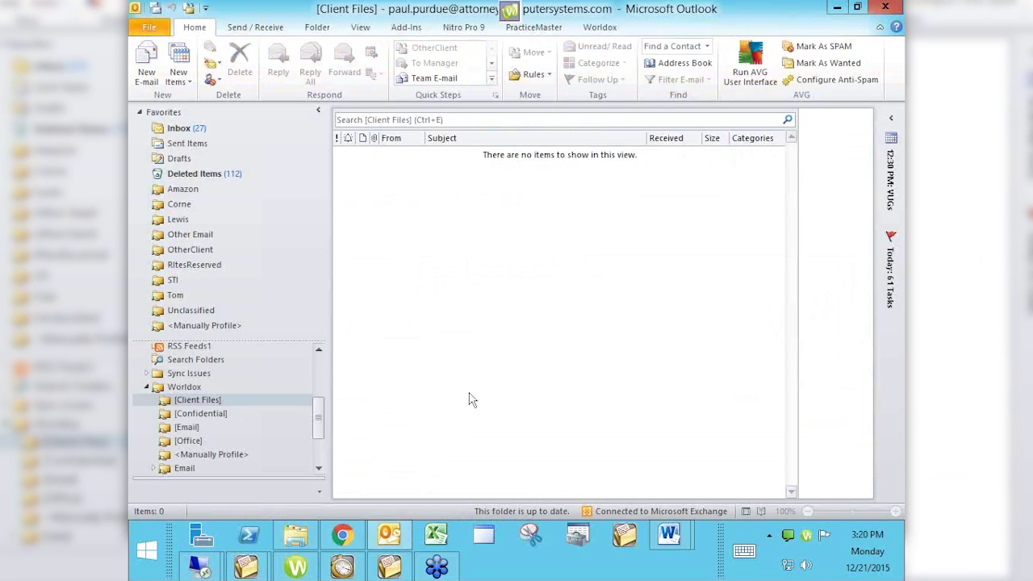
{"action": "left_click", "coordinate": [296, 567]}
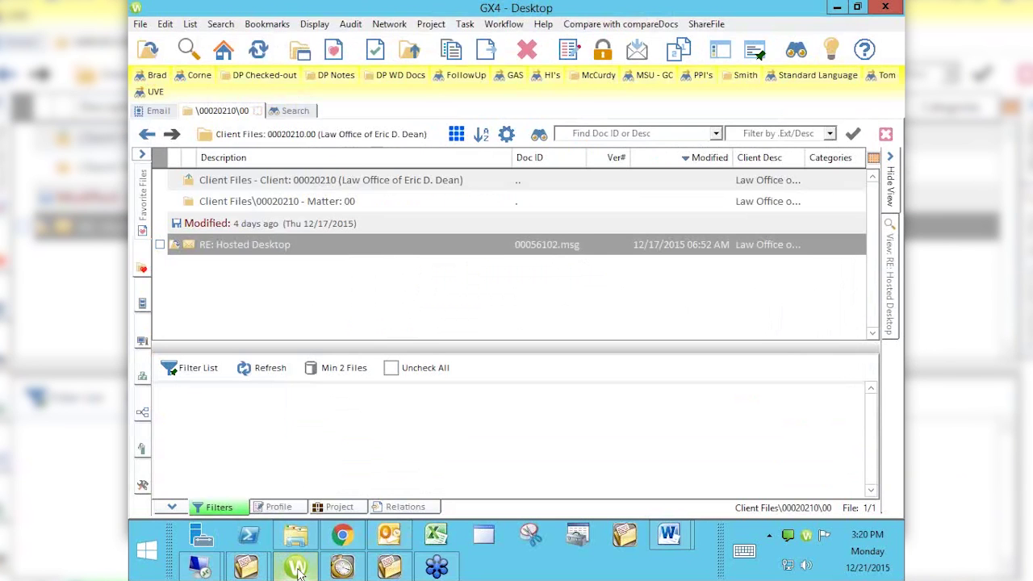
- Select the Moore & Affiliates favorite matter 00 in Direct Access, and cancel without opening it
{"action": "left_click", "coordinate": [302, 50]}
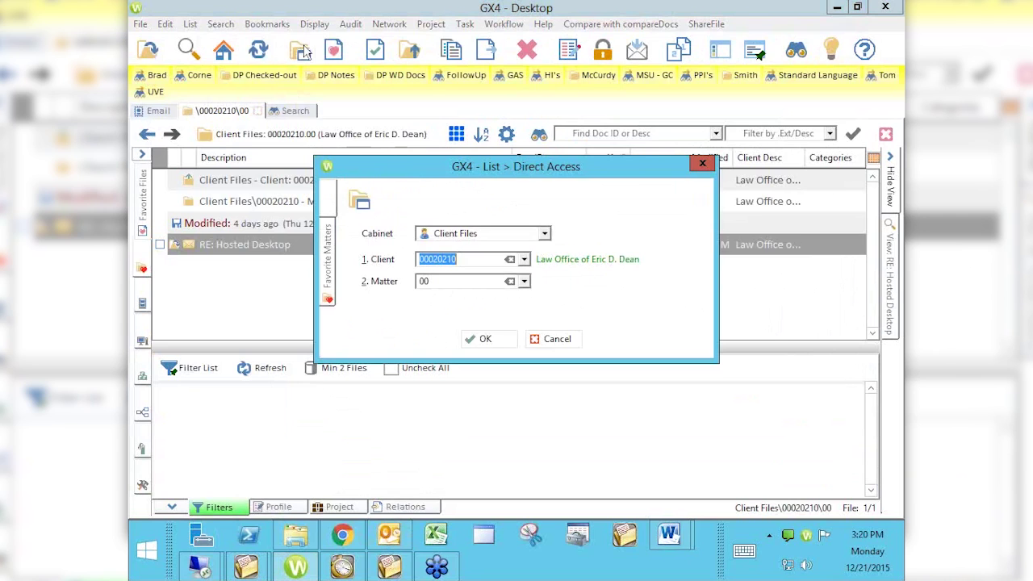
{"action": "left_click", "coordinate": [335, 273]}
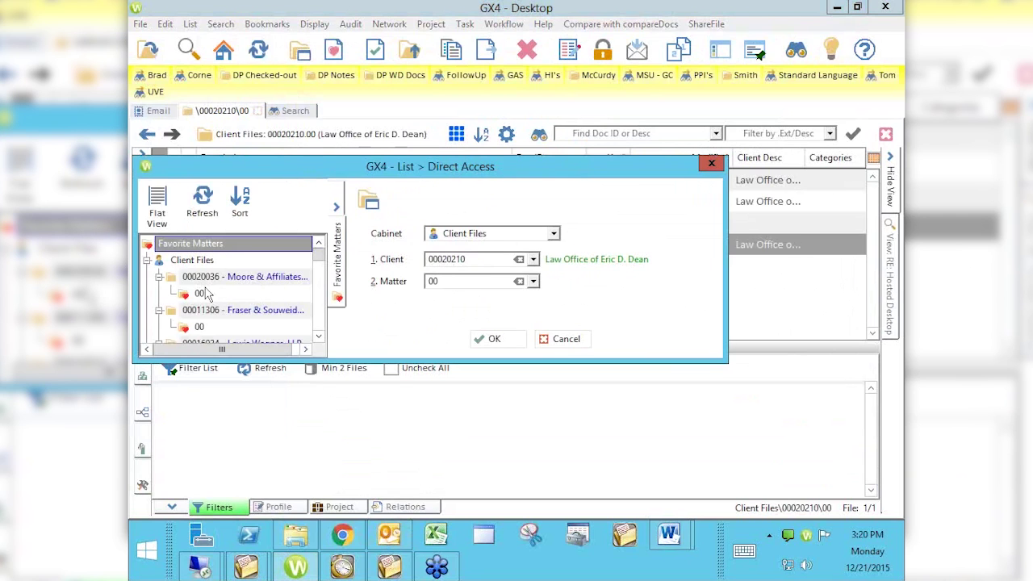
{"action": "left_click", "coordinate": [200, 293]}
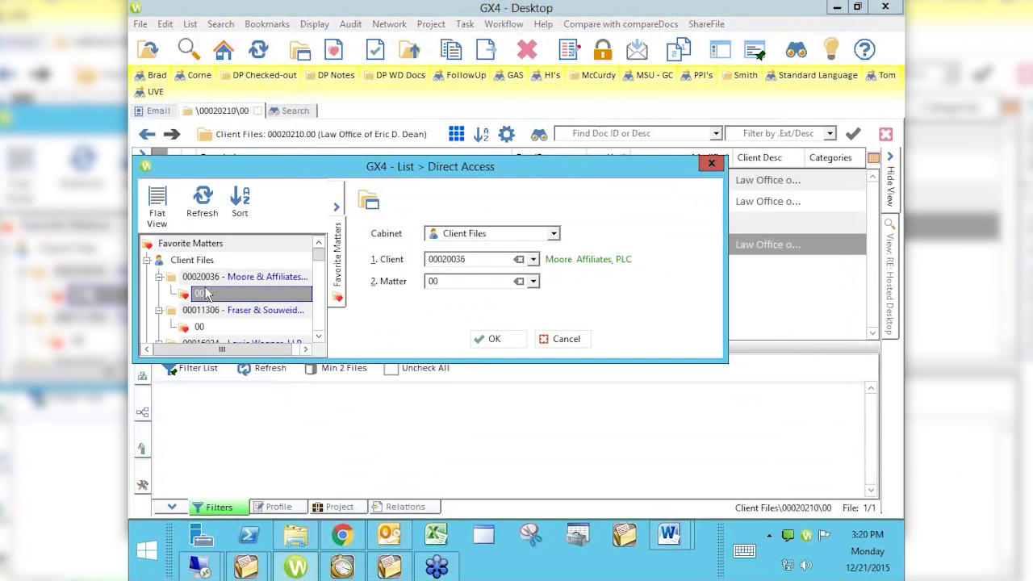
{"action": "left_click", "coordinate": [563, 339]}
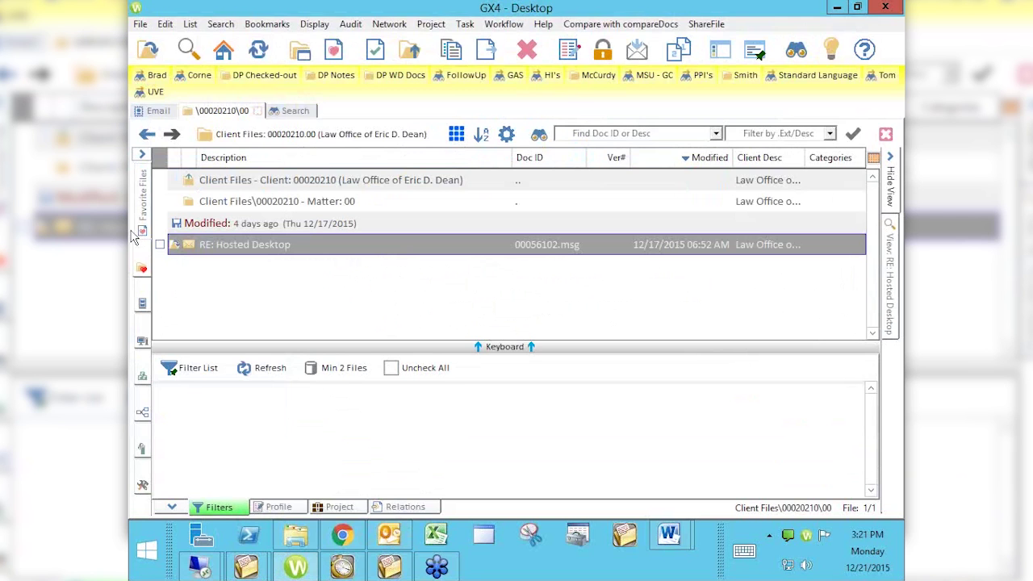
- Switch to Chrome and open attorneycomputersystems.com in a new tab
{"action": "left_click", "coordinate": [359, 545]}
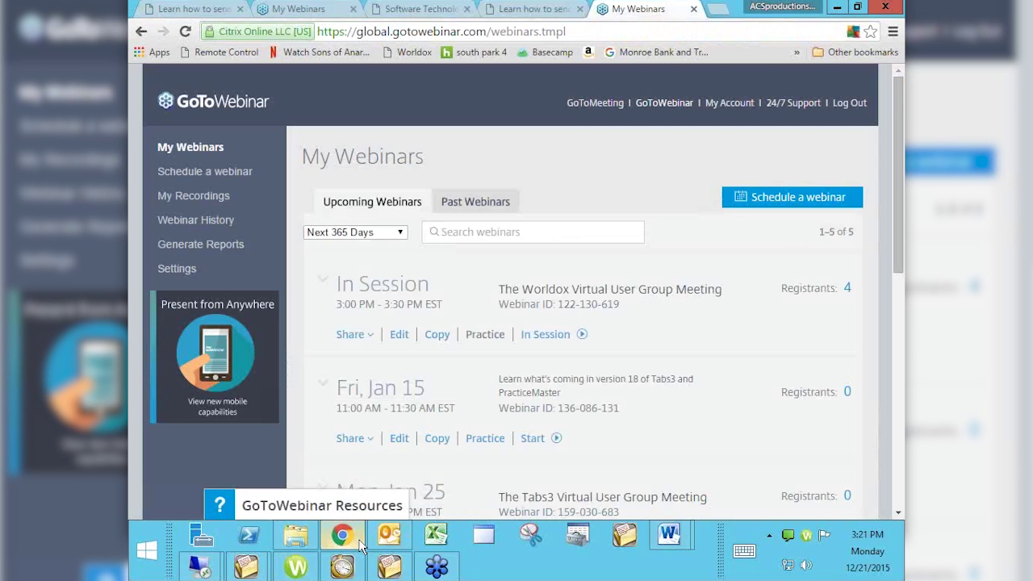
{"action": "left_click", "coordinate": [716, 11]}
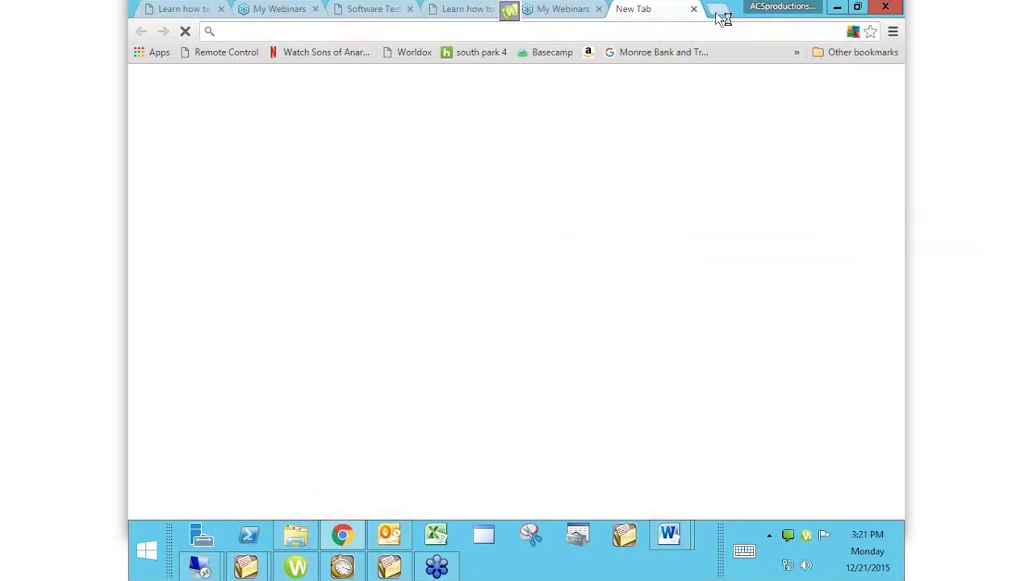
{"action": "type", "text": "att"}
{"action": "key", "text": "Right"}
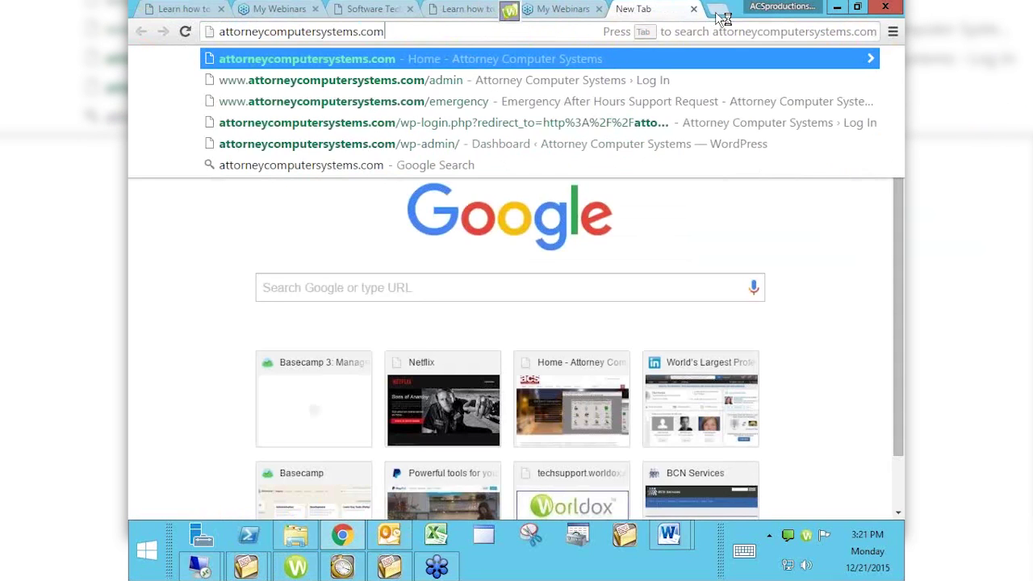
{"action": "key", "text": "Left"}
{"action": "key", "text": "Left"}
{"action": "key", "text": "Left"}
{"action": "key", "text": "Left"}
{"action": "key", "text": "shift+Left"}
{"action": "key", "text": "Return"}
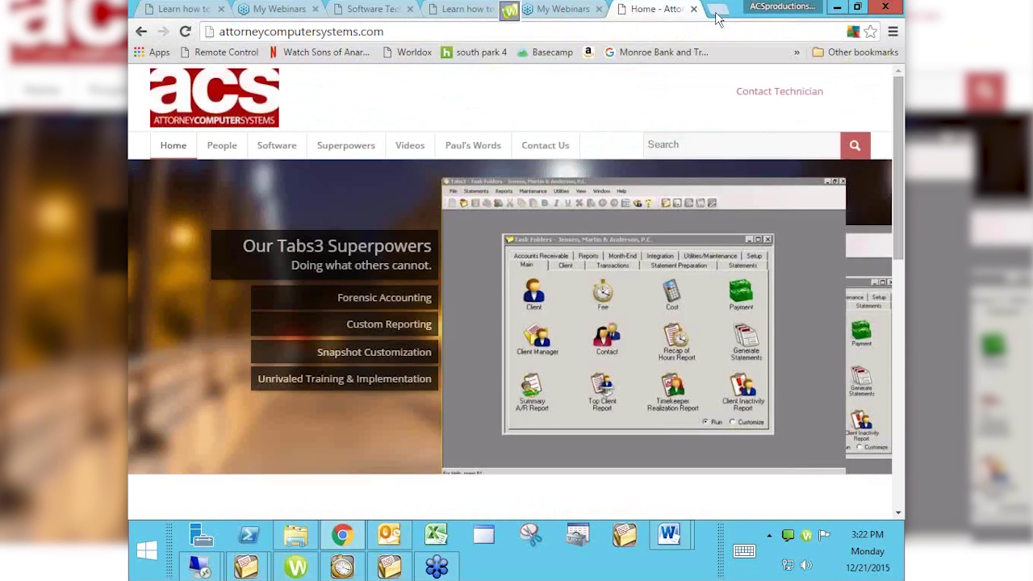
- Open the website's Worldox Virtual User Group Meetings video page and look over its meeting descriptions and recordings
{"action": "mouse_move", "coordinate": [417, 144]}
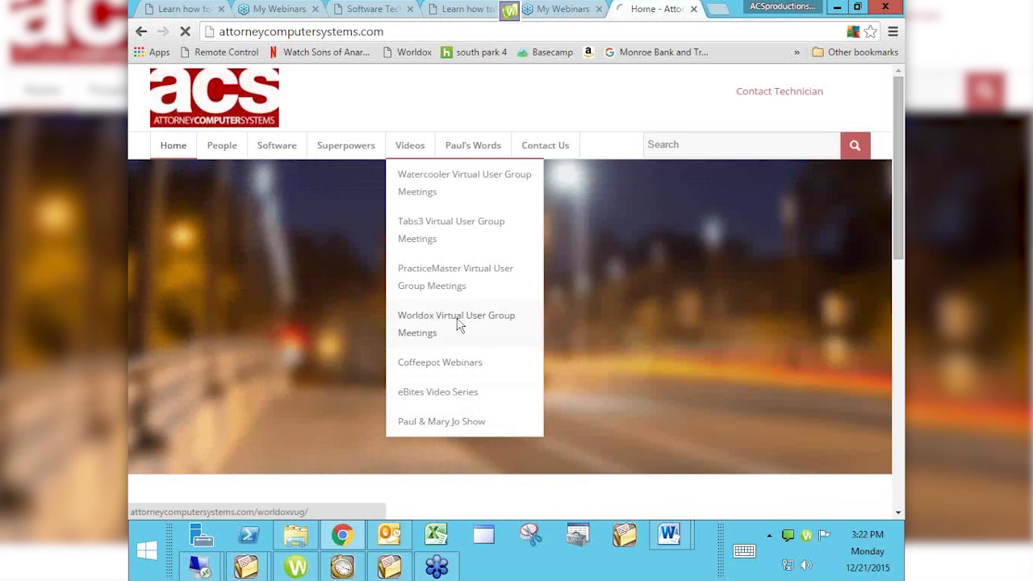
{"action": "left_click", "coordinate": [458, 324]}
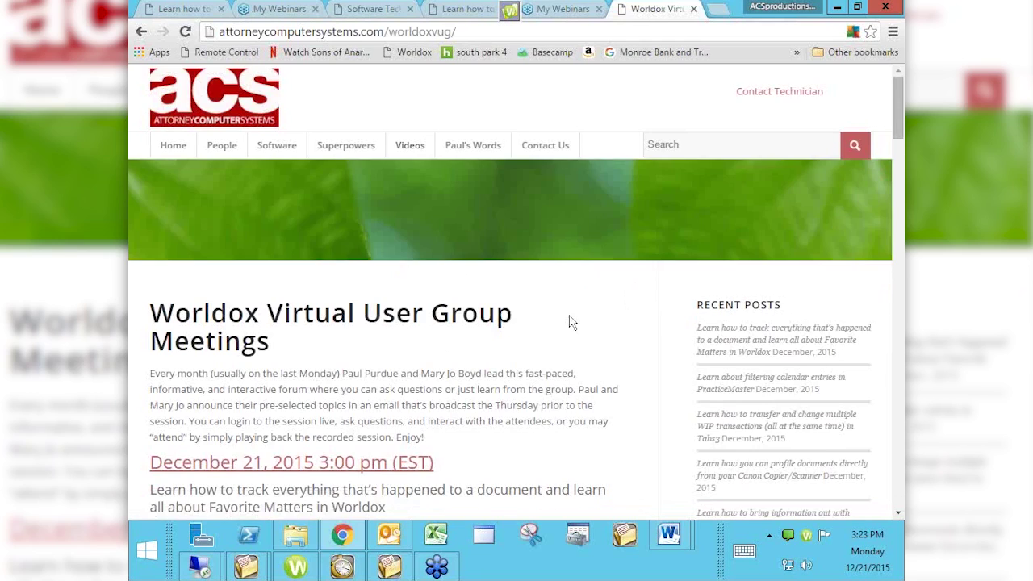
{"action": "scroll", "coordinate": [570, 317], "scroll_direction": "down", "scroll_amount": 1}
{"action": "scroll", "coordinate": [570, 319], "scroll_direction": "down", "scroll_amount": 1}
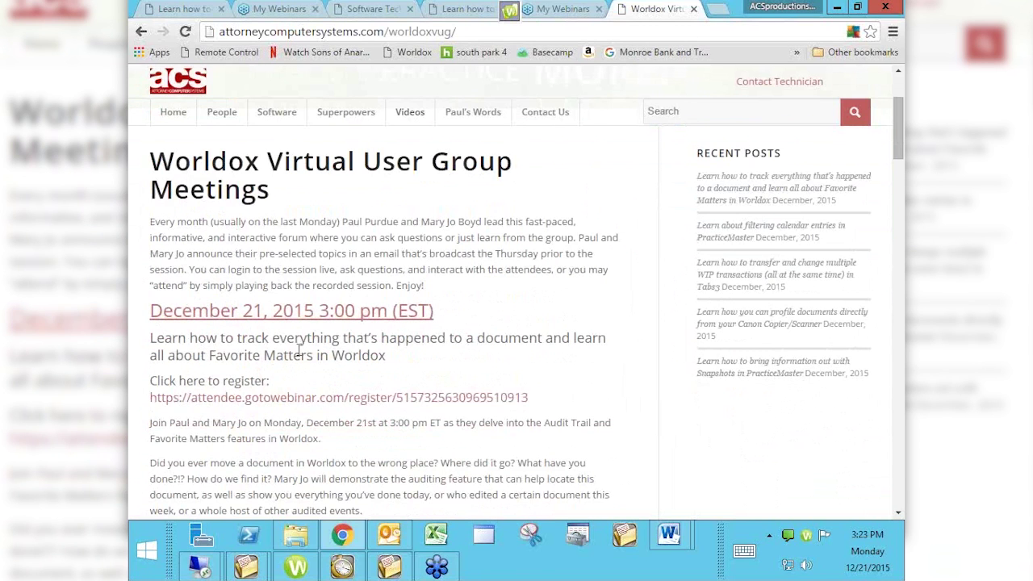
{"action": "scroll", "coordinate": [299, 349], "scroll_direction": "down", "scroll_amount": 3}
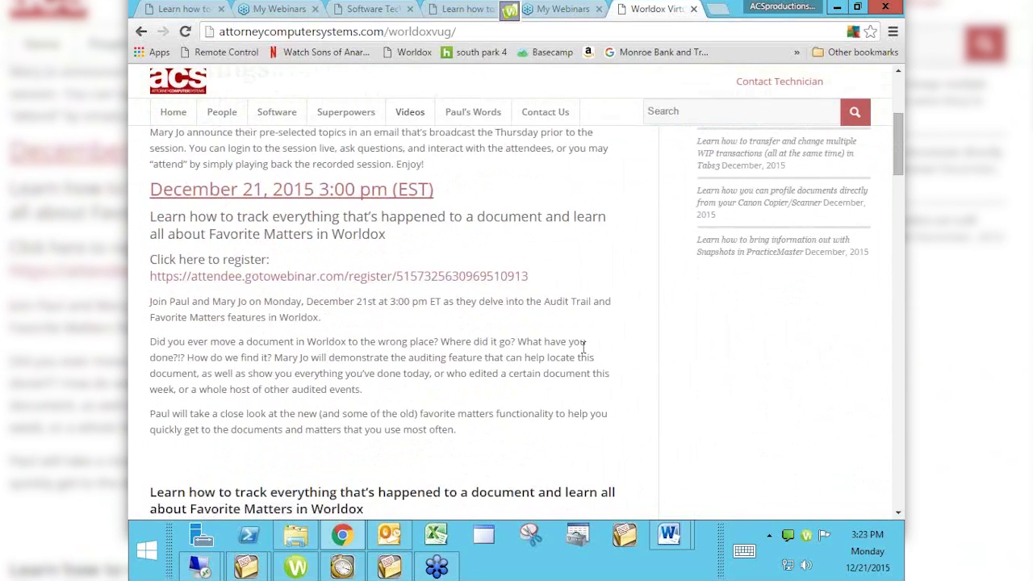
{"action": "scroll", "coordinate": [583, 349], "scroll_direction": "down", "scroll_amount": 4}
{"action": "scroll", "coordinate": [584, 352], "scroll_direction": "down", "scroll_amount": 2}
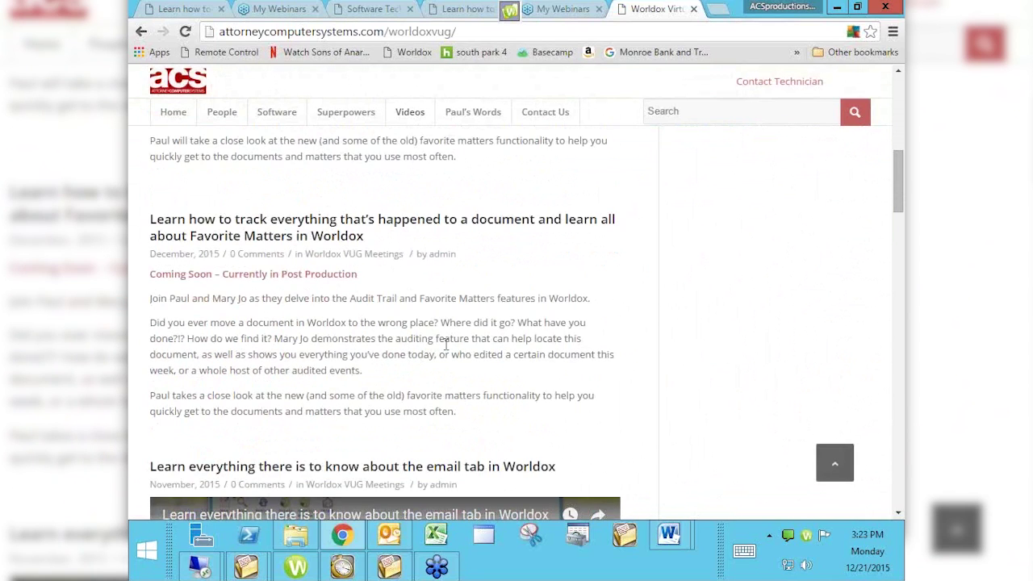
{"action": "scroll", "coordinate": [445, 345], "scroll_direction": "down", "scroll_amount": 5}
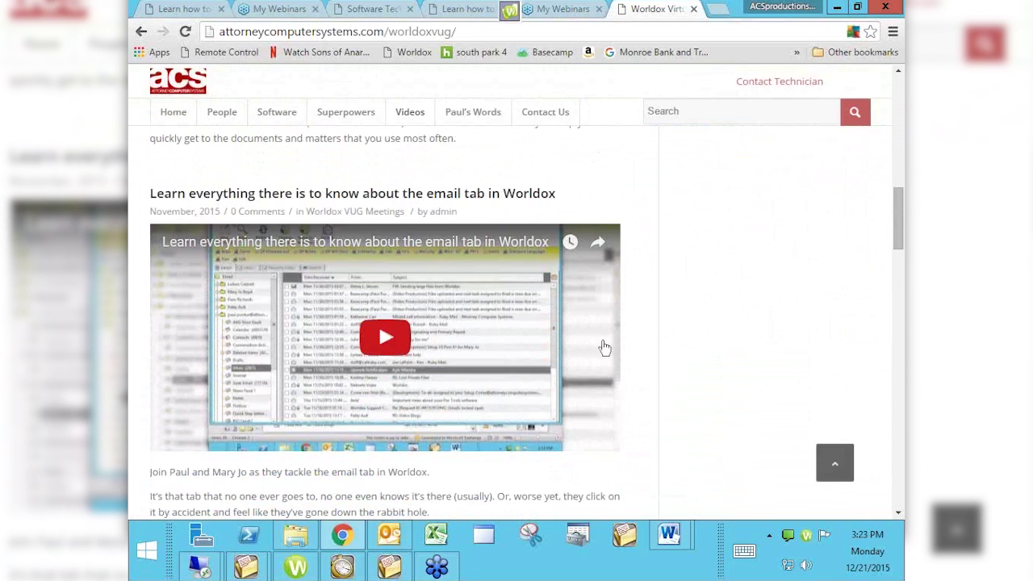
{"action": "scroll", "coordinate": [736, 317], "scroll_direction": "down", "scroll_amount": 2}
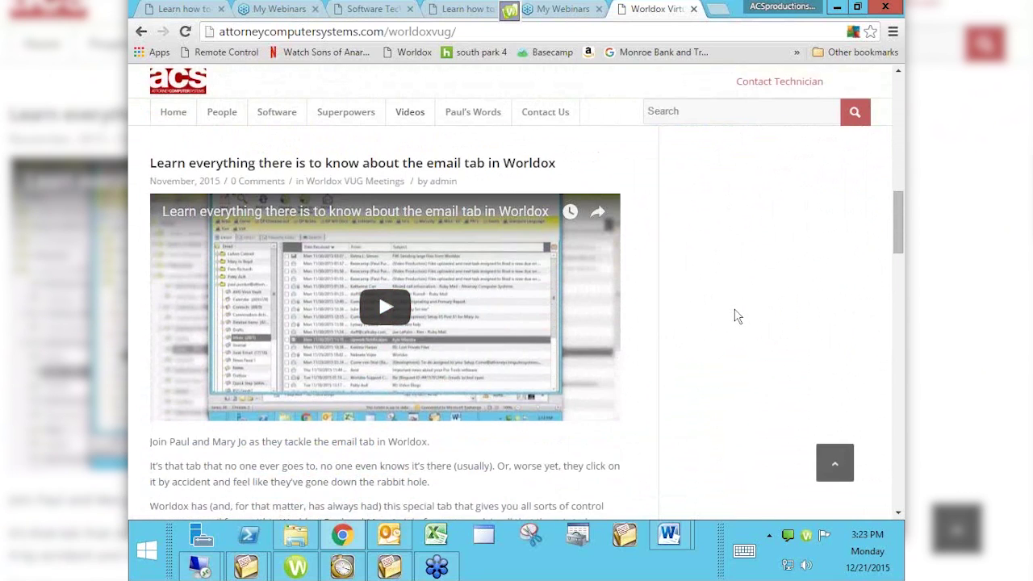